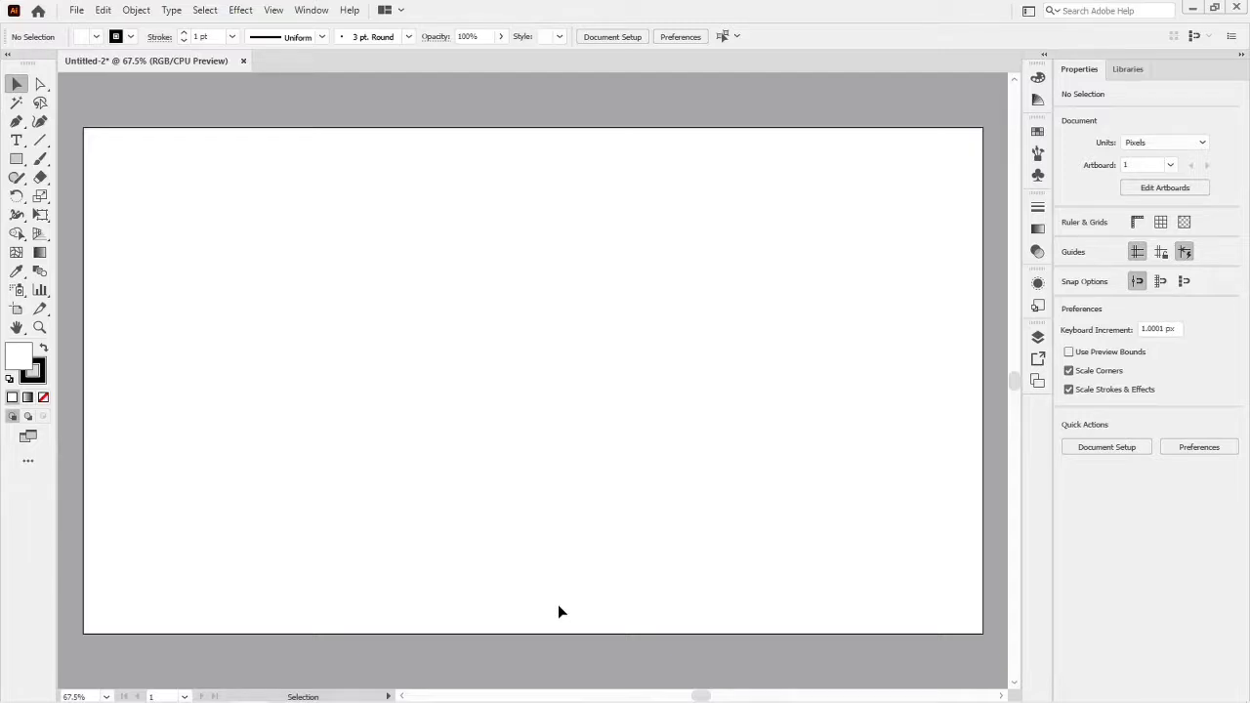
- Draw a horizontal line about 483 px long near the artboard's centre with an 8 pt black stroke
click(41, 140)
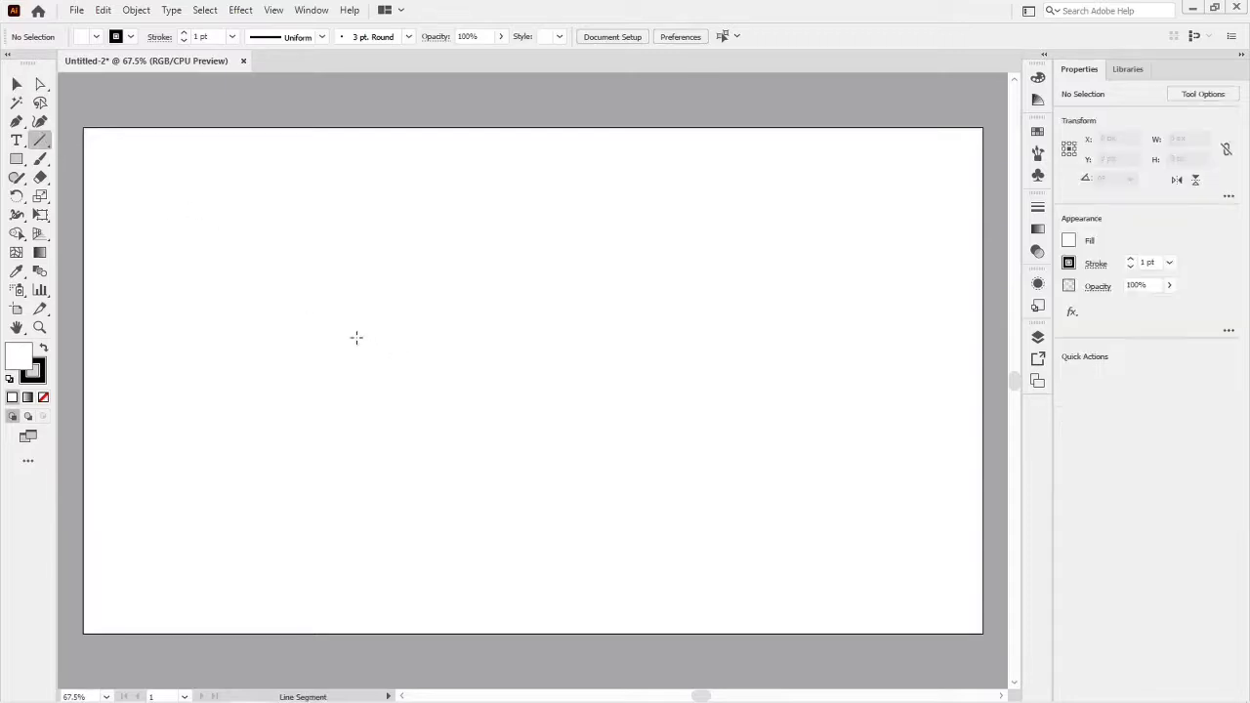
drag(339, 331, 681, 330)
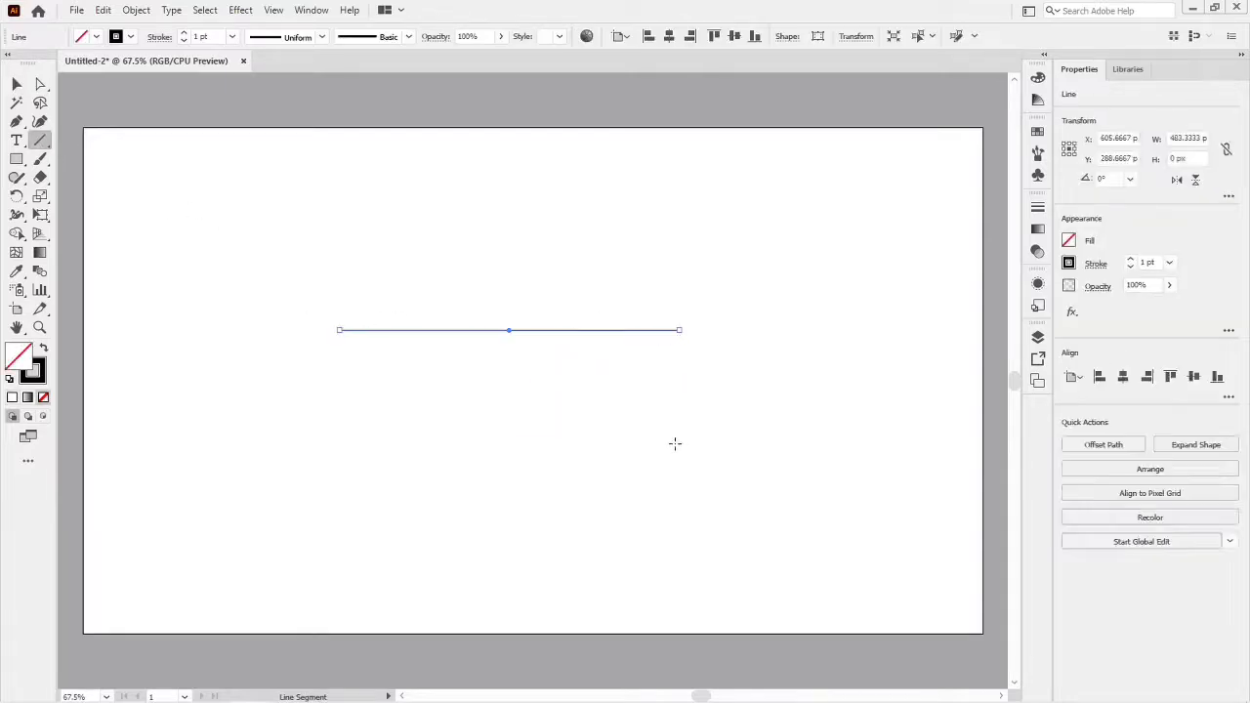
click(220, 35)
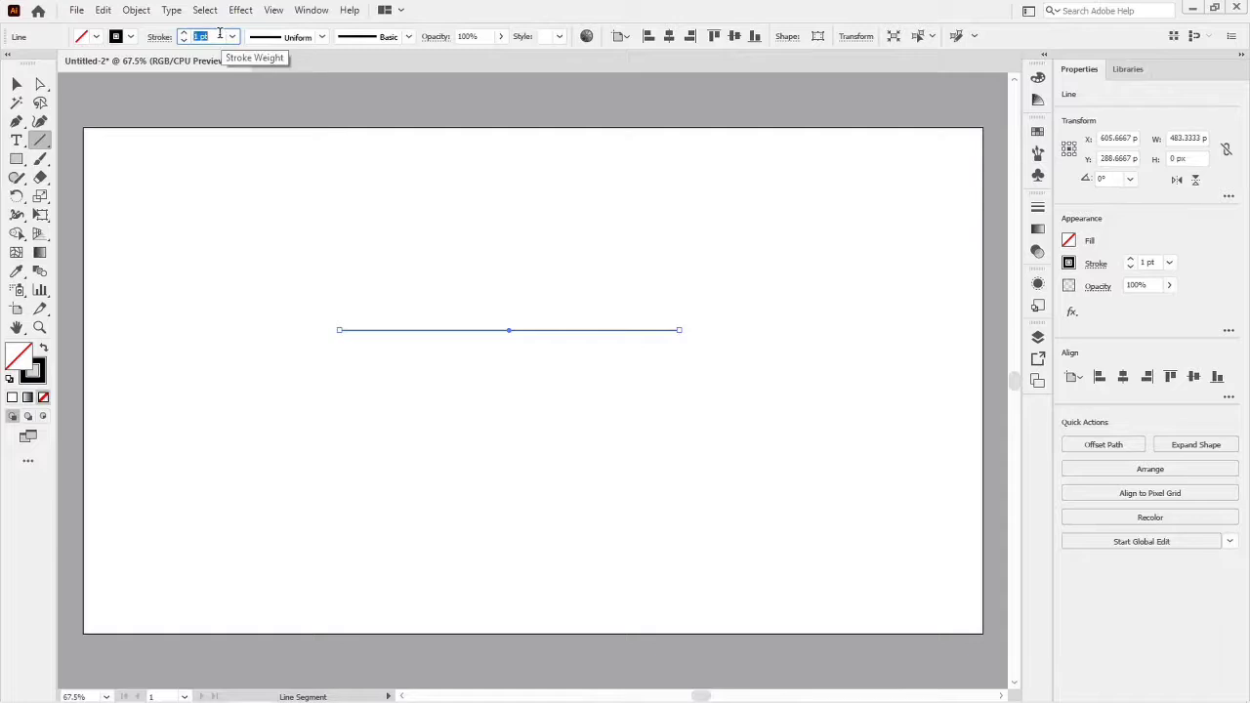
text(8)
key(Return)
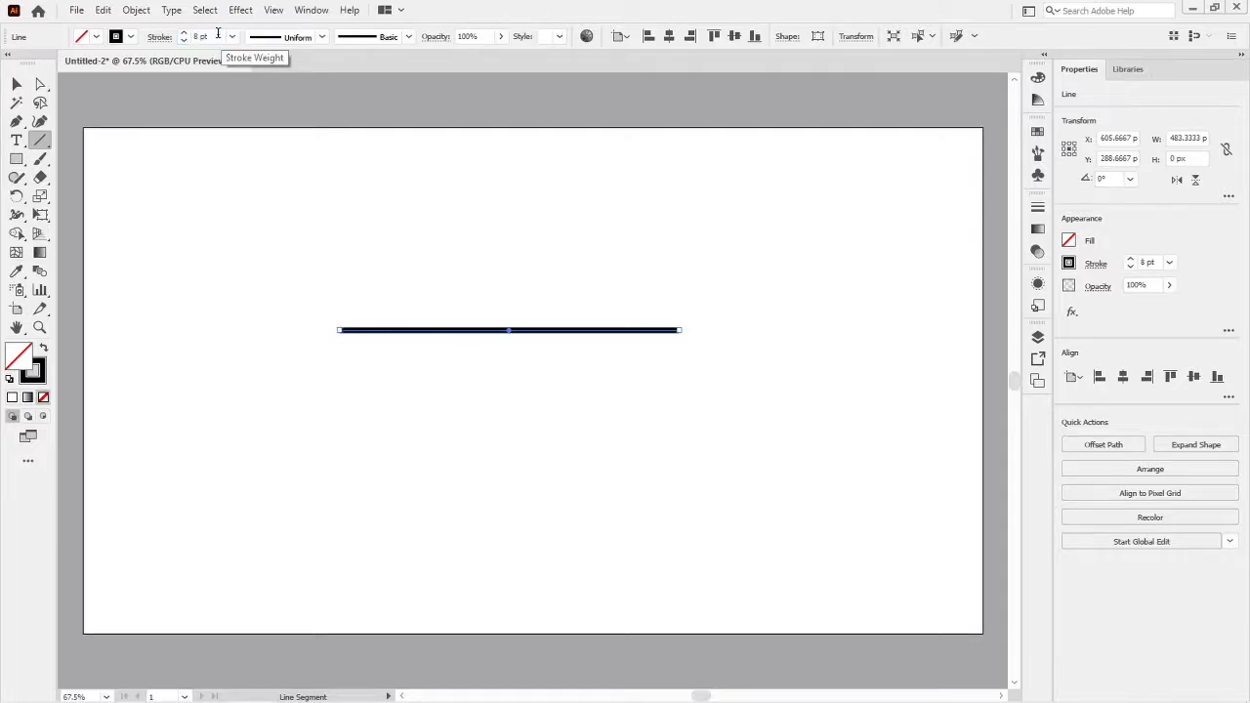
key(v)
click(427, 363)
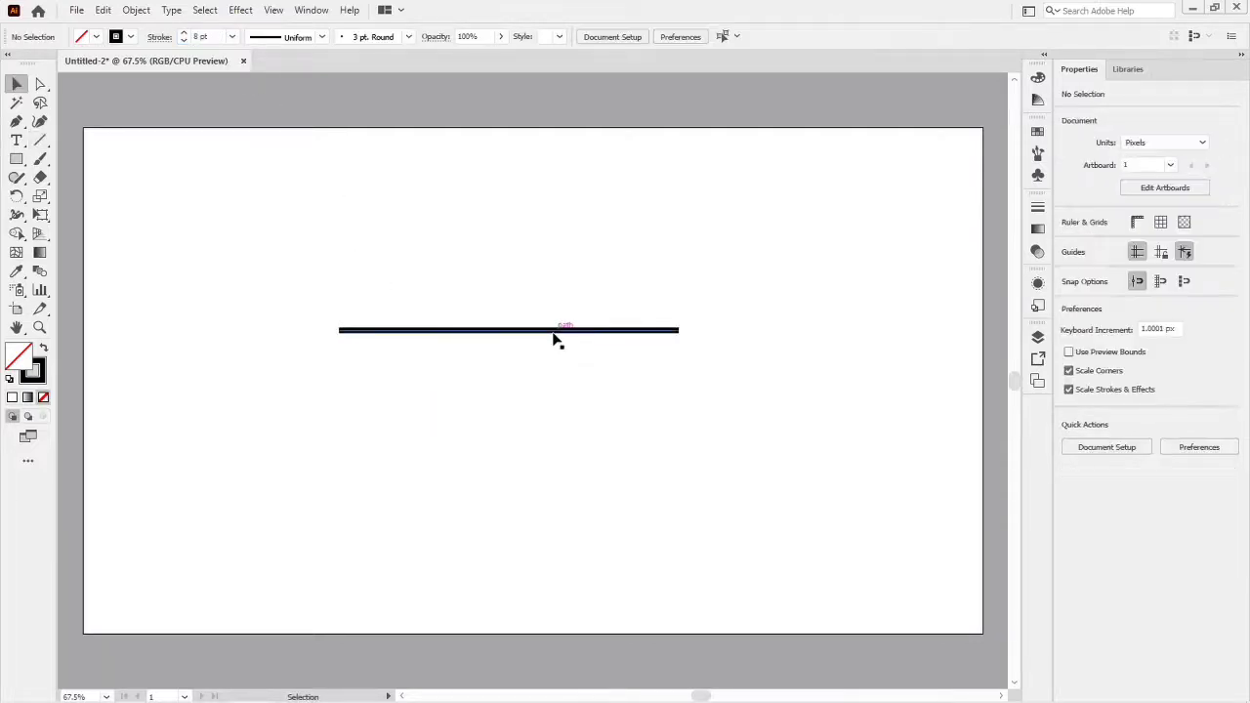
- Duplicate the line straight down at 20 px intervals to build a stack of 16 parallel lines
drag(554, 339, 555, 351)
key(ctrl+d)
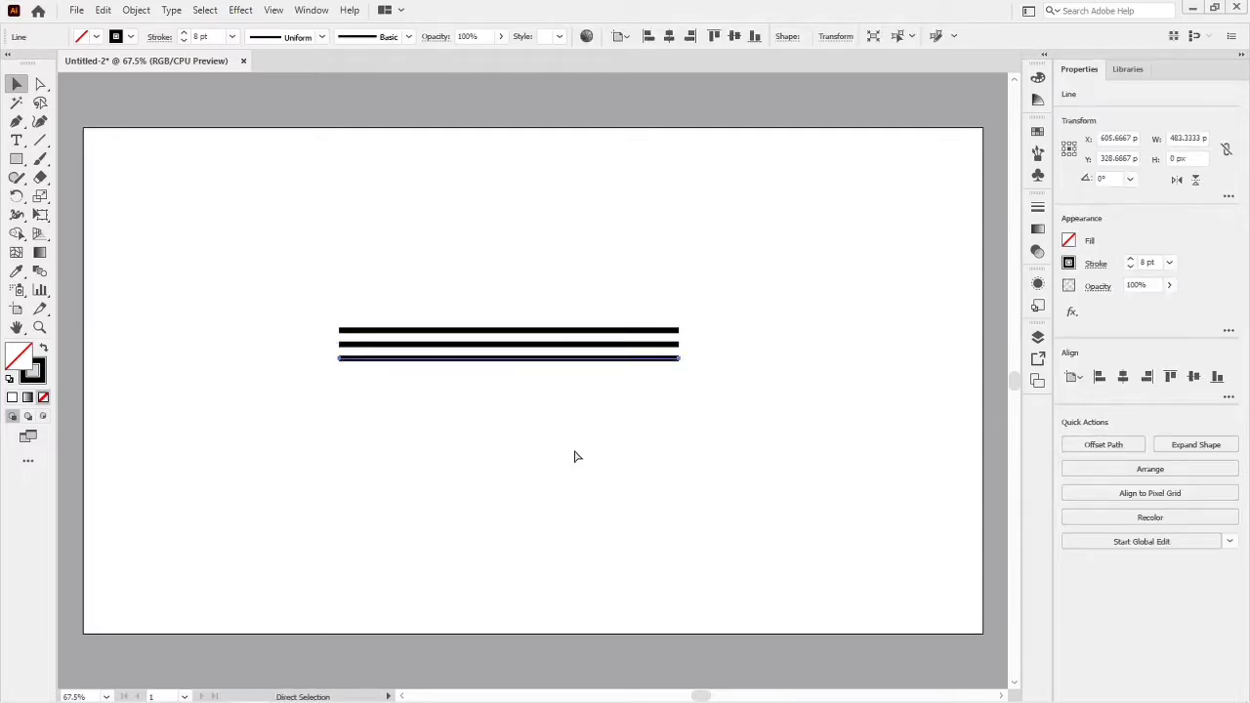
key(ctrl+d)
key(ctrl+d)
key(ctrl+d)
key(ctrl+d)
key(ctrl+d)
key(ctrl+d)
key(ctrl+d)
key(ctrl+d)
key(ctrl+d)
key(ctrl+d)
key(ctrl+d)
key(ctrl+d)
key(ctrl+d)
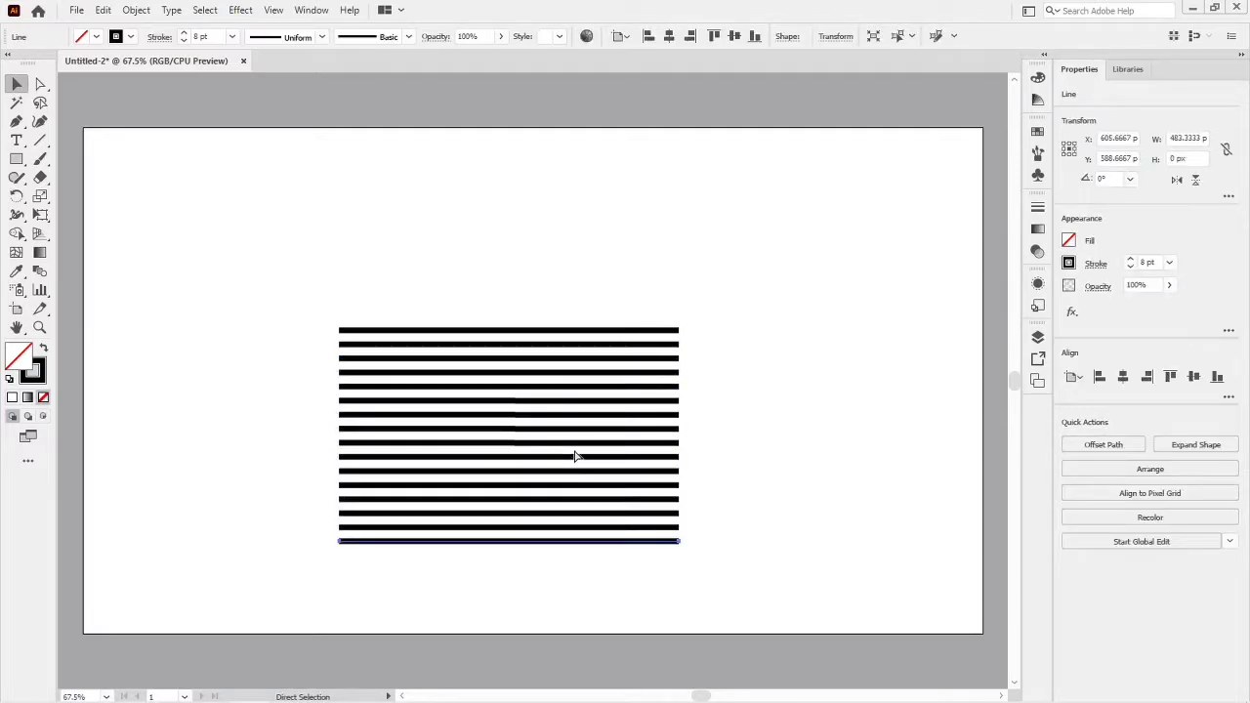
- Group all the lines and centre the group horizontally and vertically on the artboard
drag(273, 298, 658, 687)
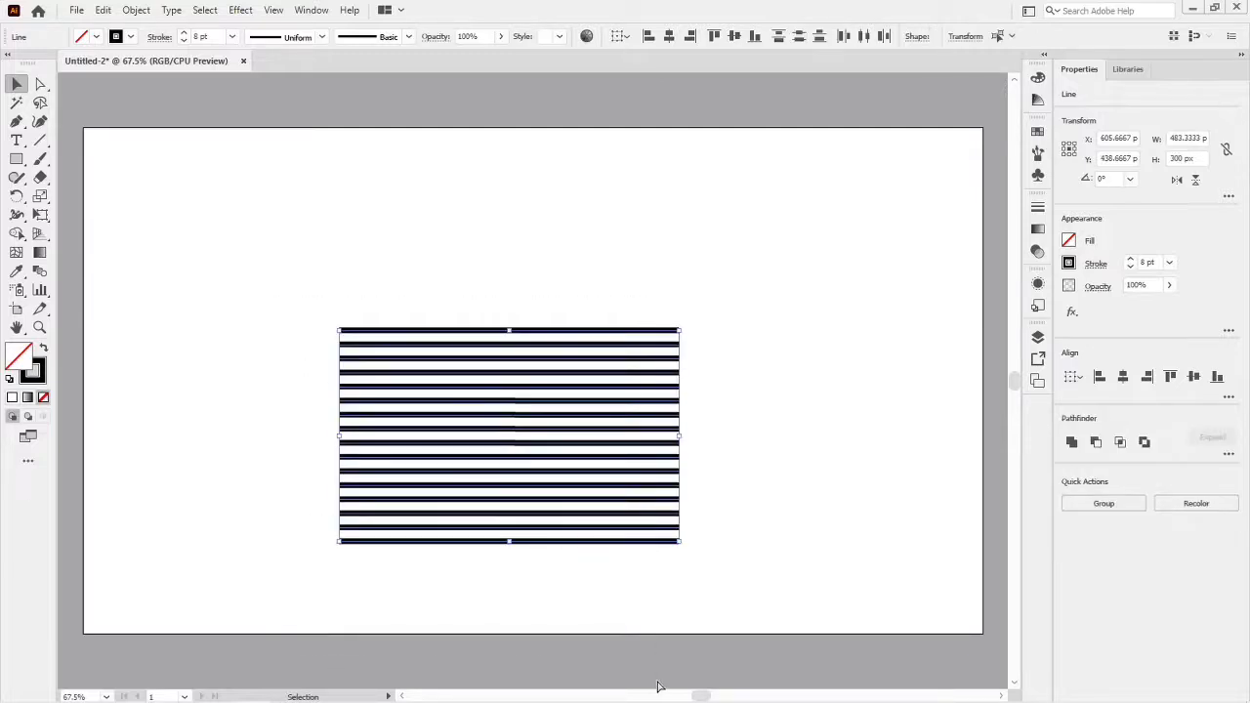
key(ctrl+g)
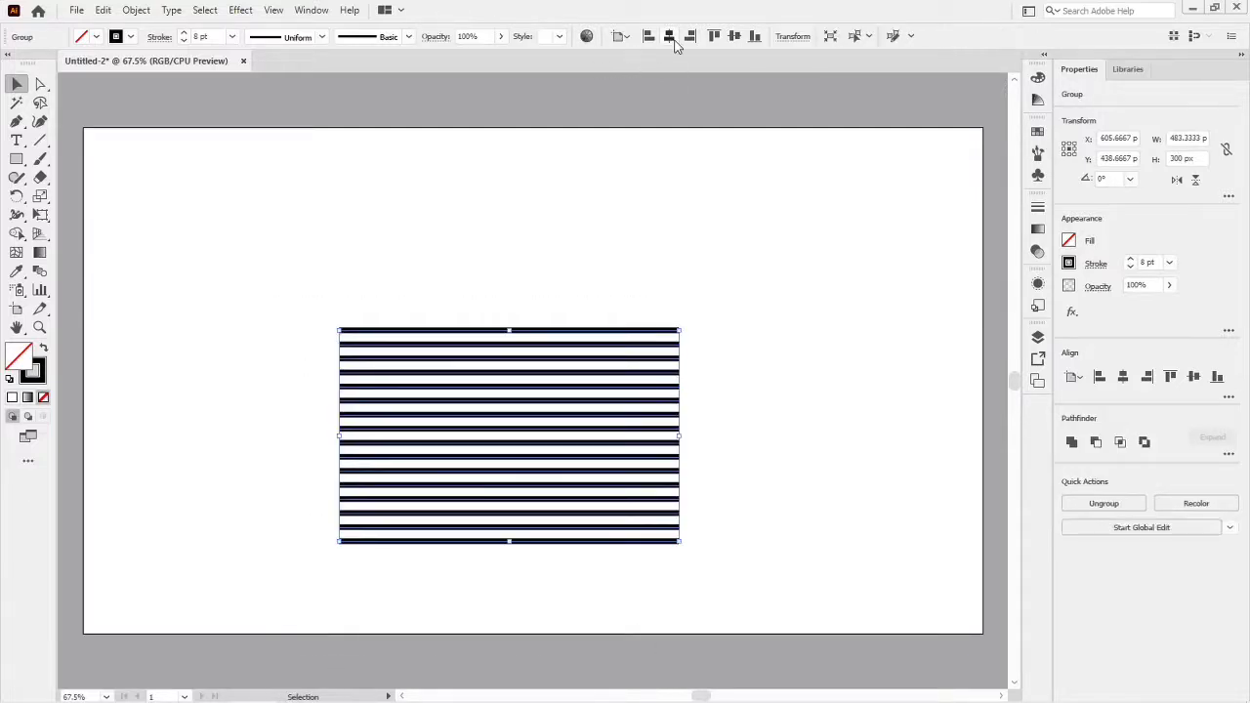
click(671, 38)
click(735, 37)
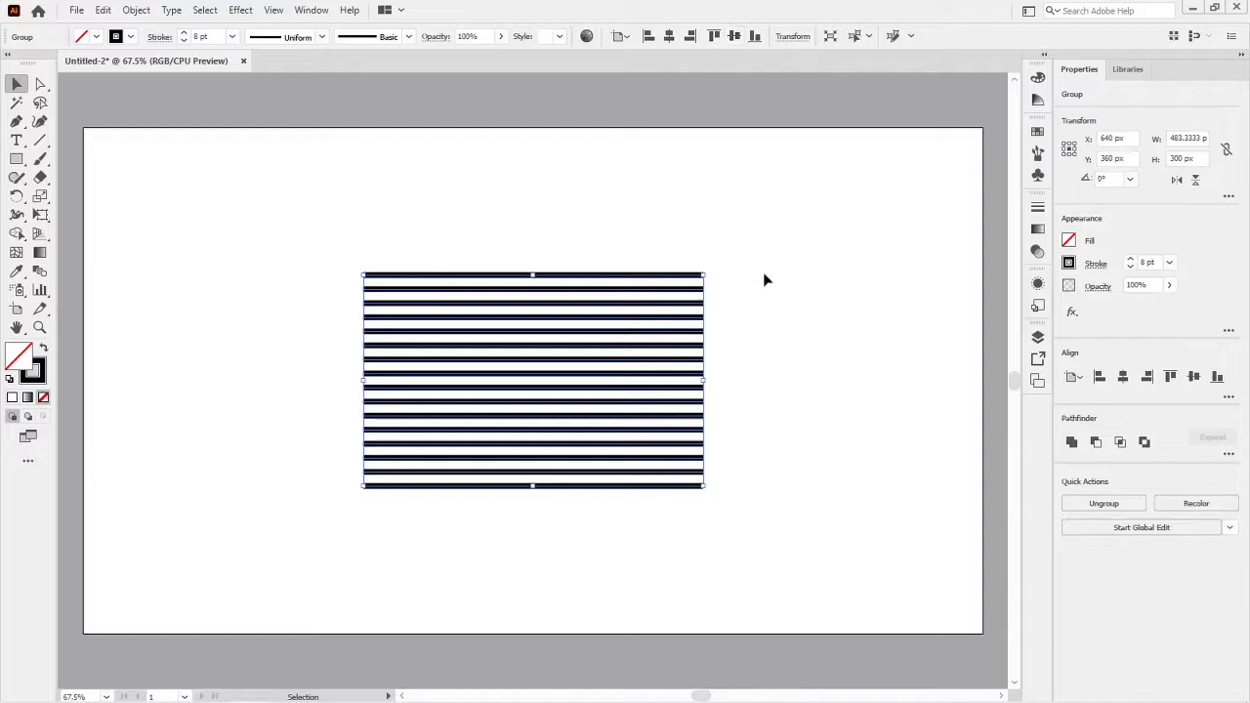
click(775, 305)
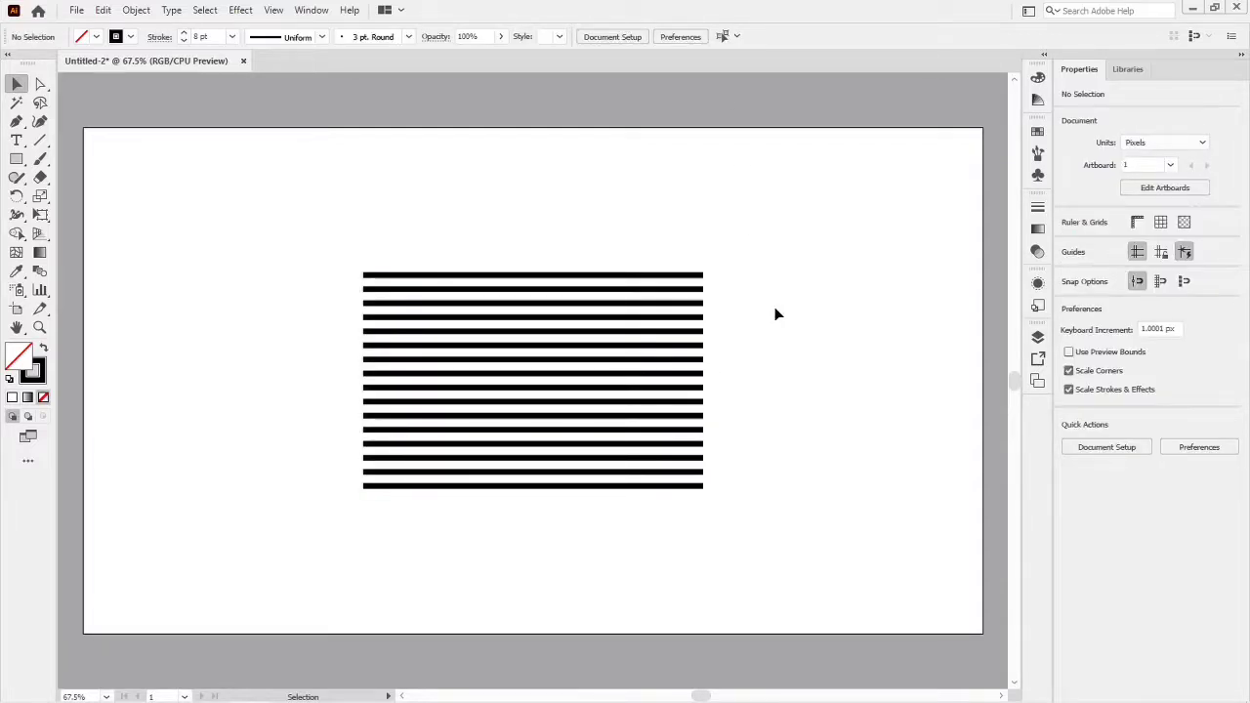
- Apply an Envelope Distort mesh with 8 rows and 8 columns to the line group
click(659, 393)
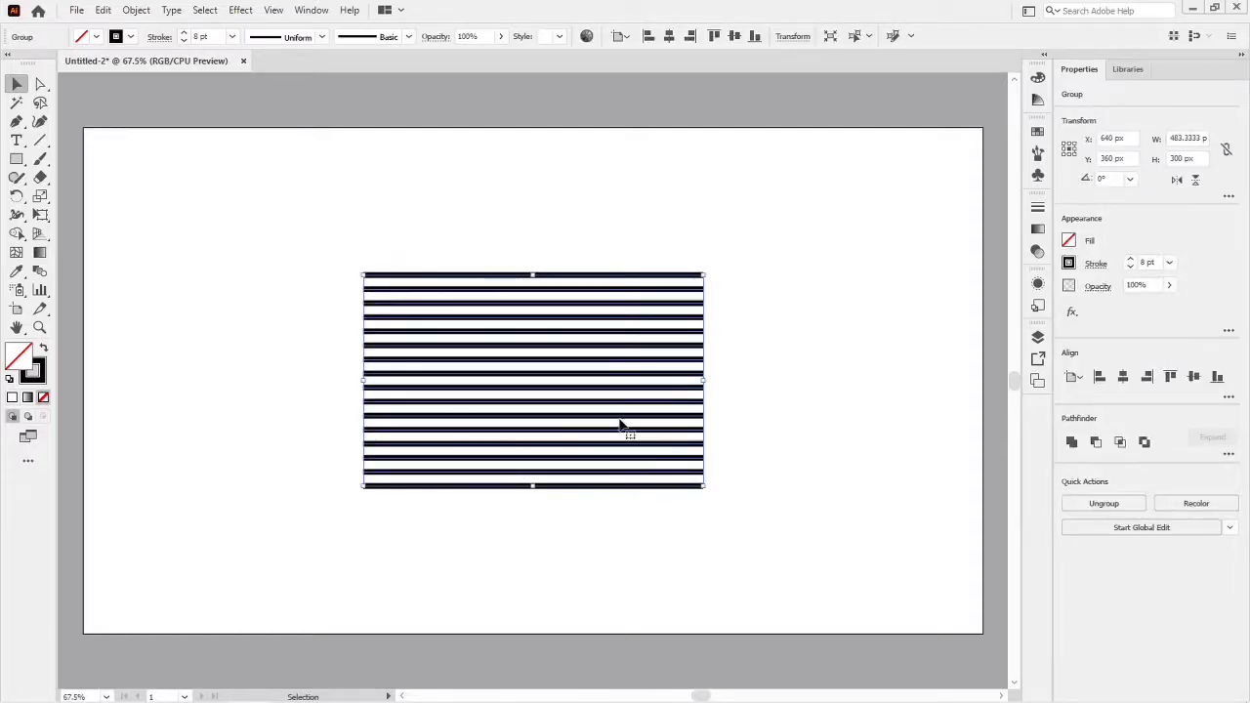
click(133, 12)
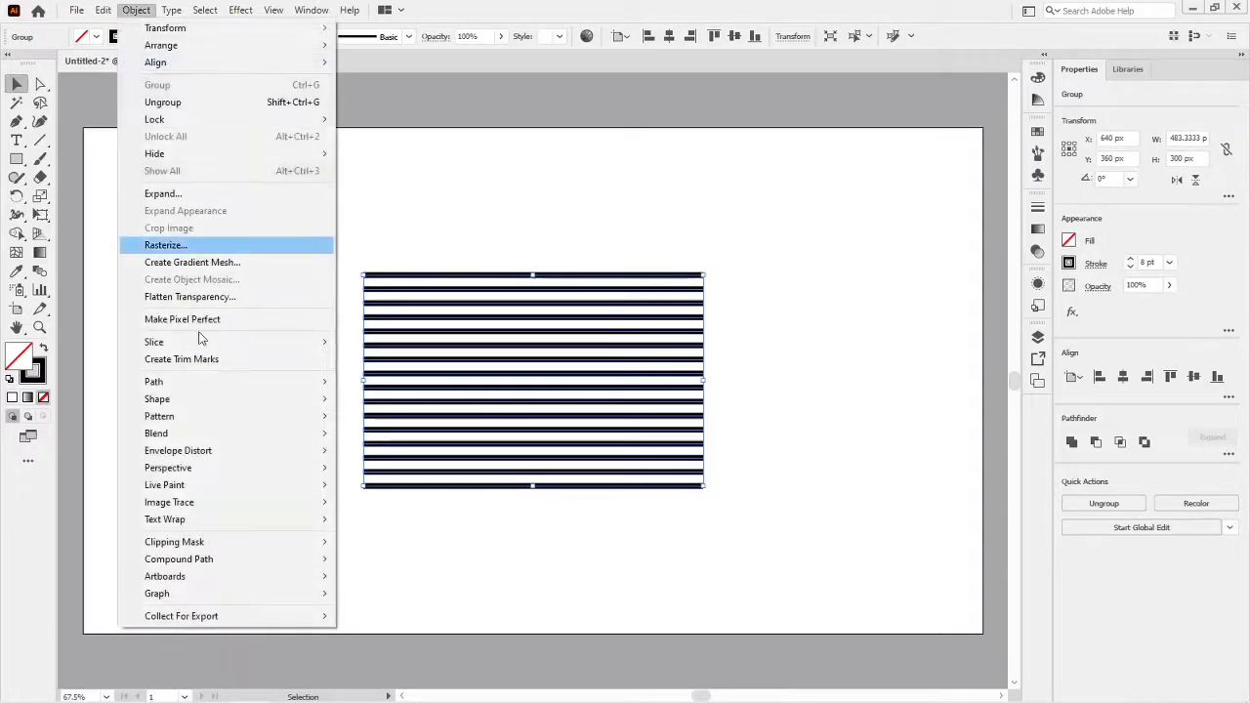
mouse_move(172, 455)
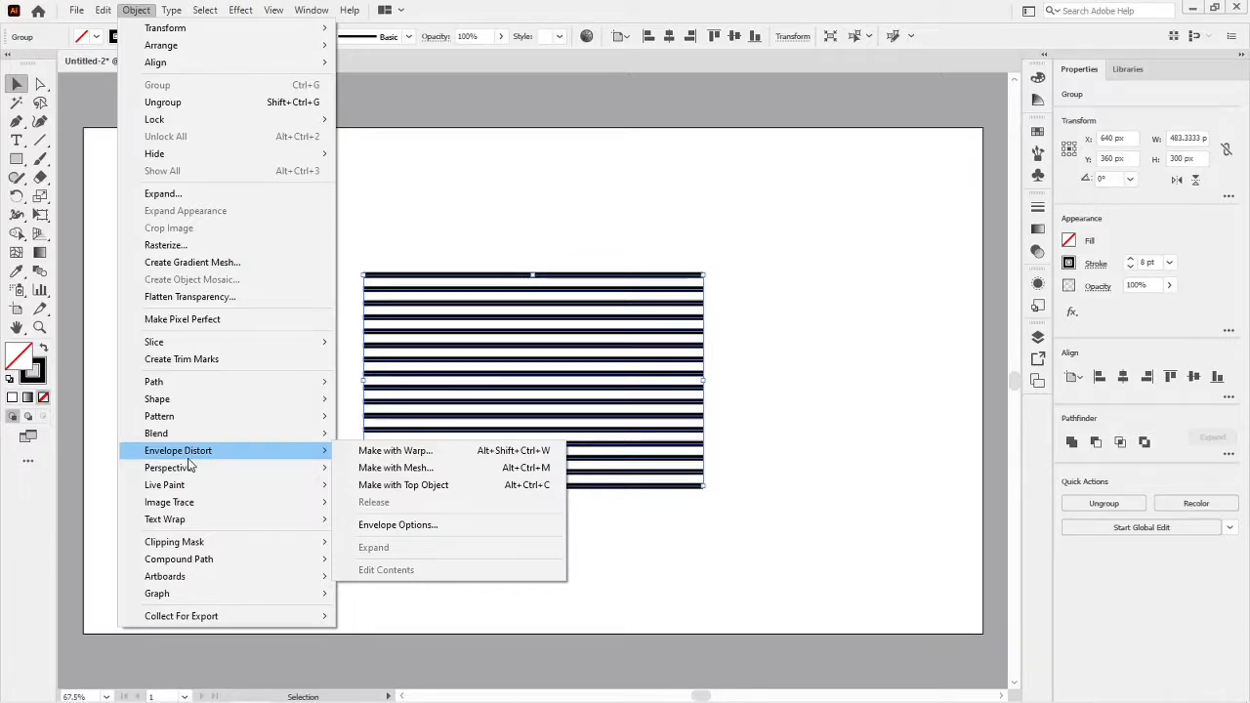
click(376, 470)
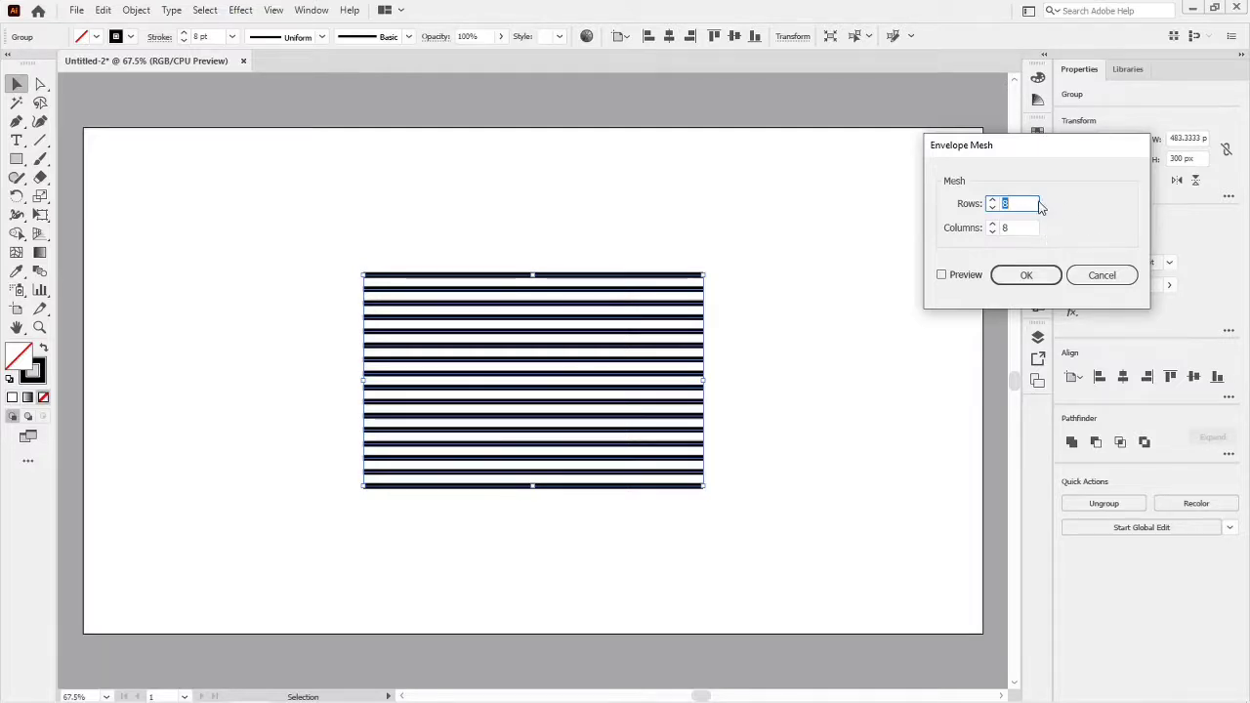
click(944, 278)
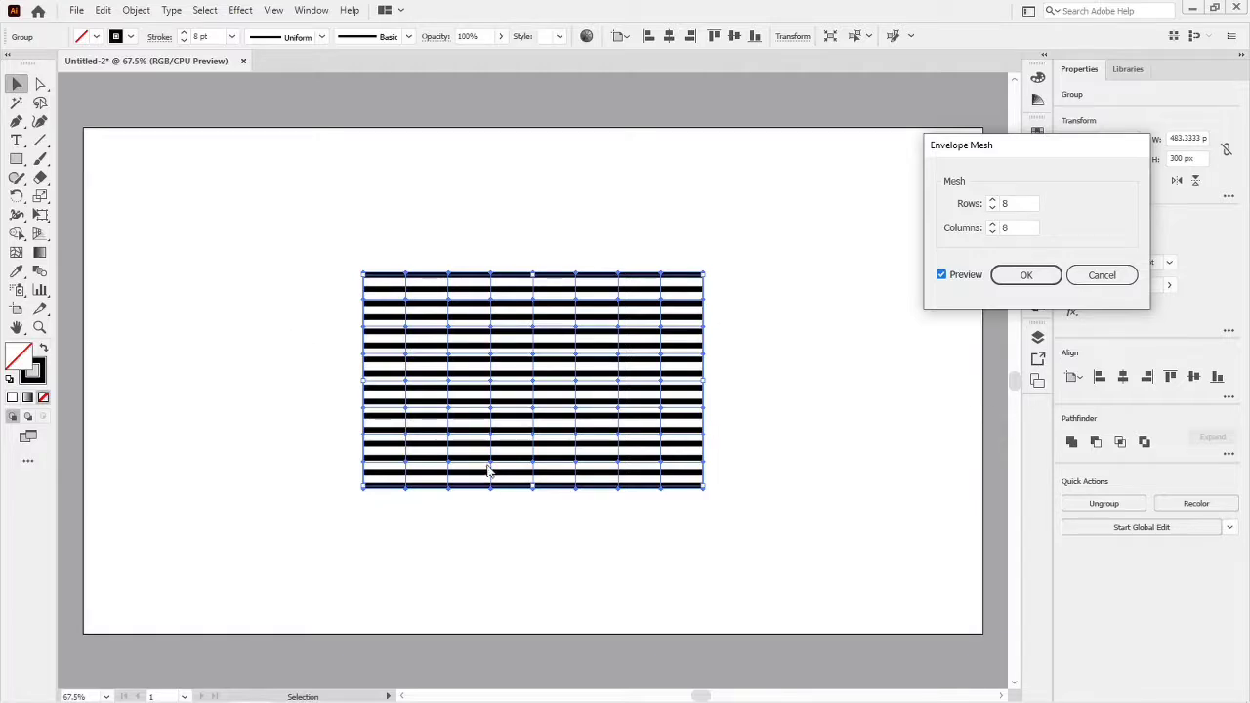
click(1028, 277)
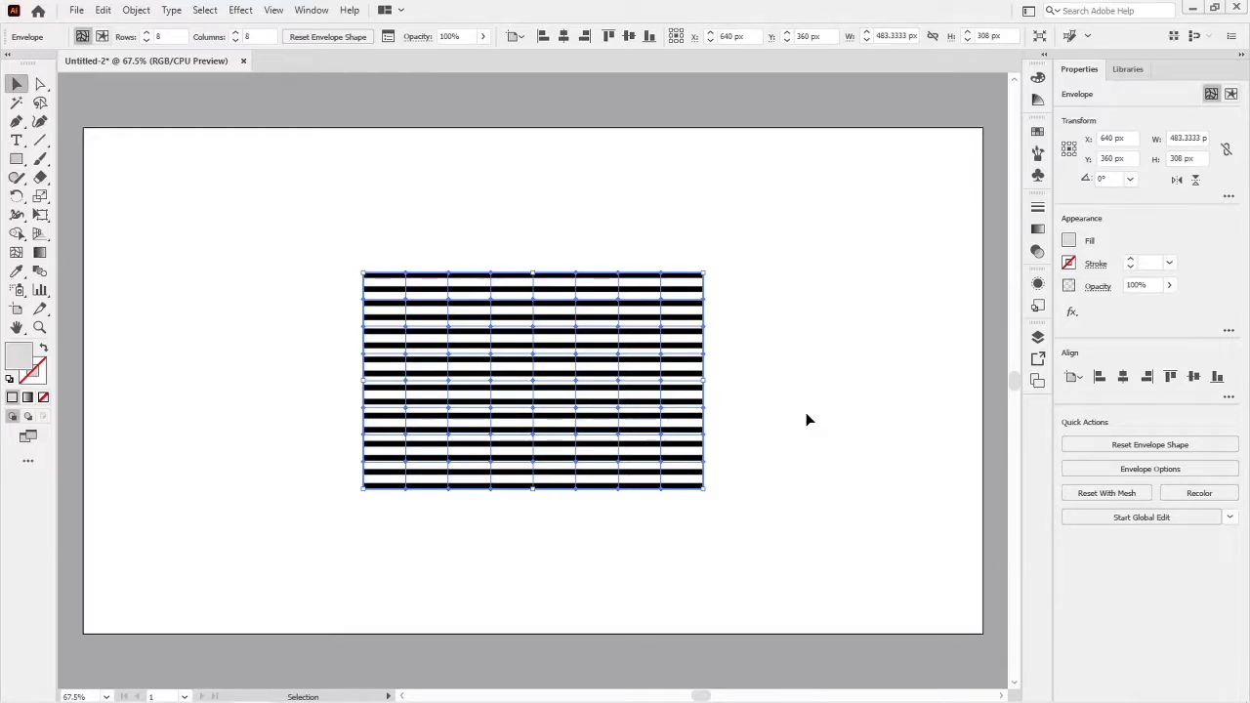
- Try raising only the vertical mesh line nearest the right edge by about 13 px, and undo the move
key(a)
click(807, 420)
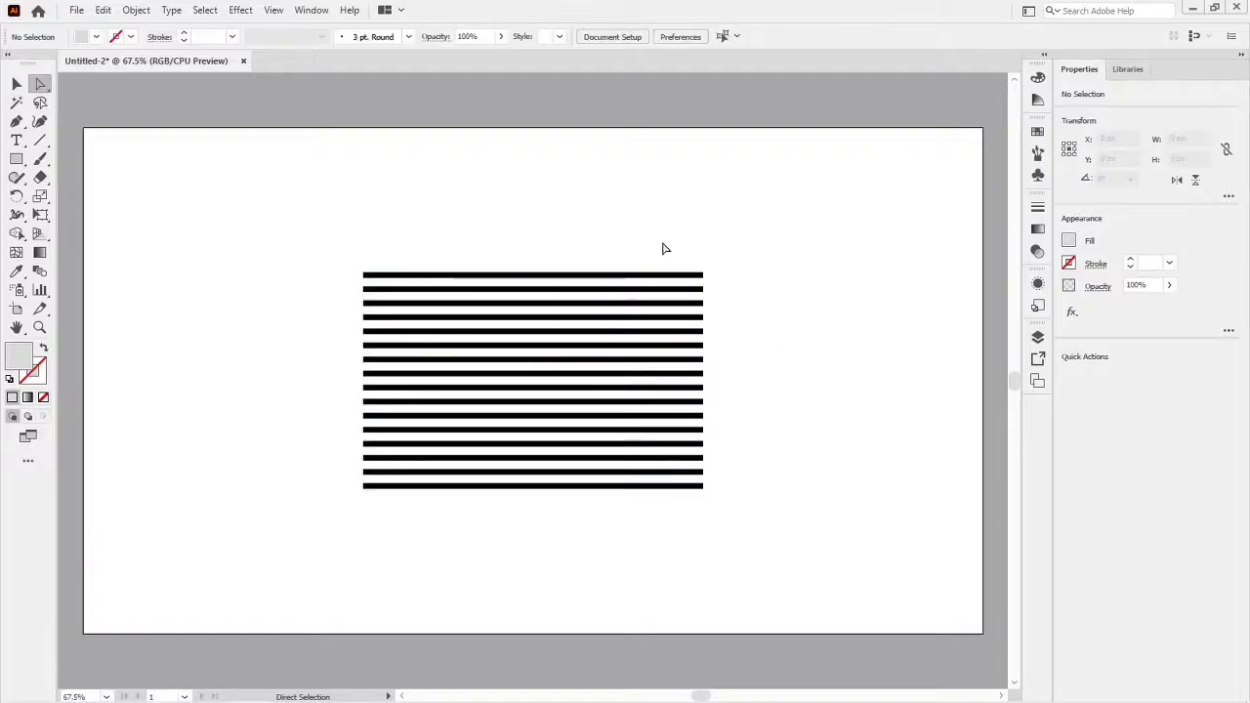
drag(649, 259, 661, 486)
key(v)
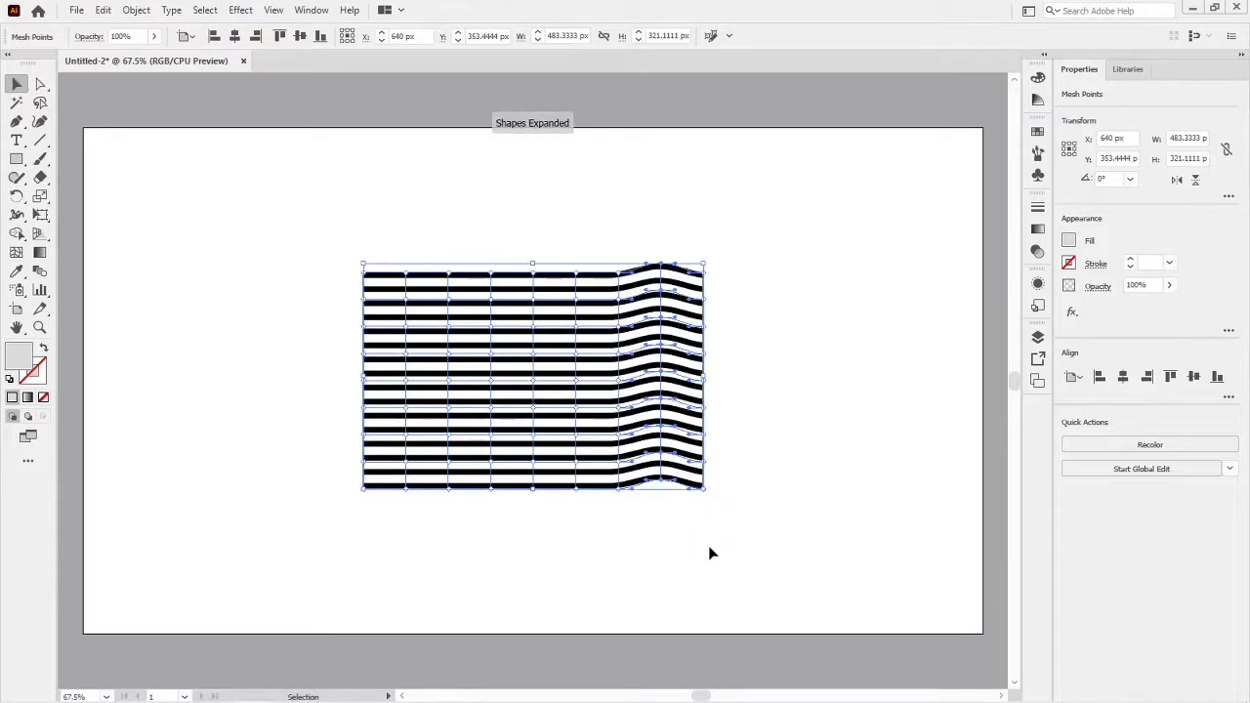
click(712, 552)
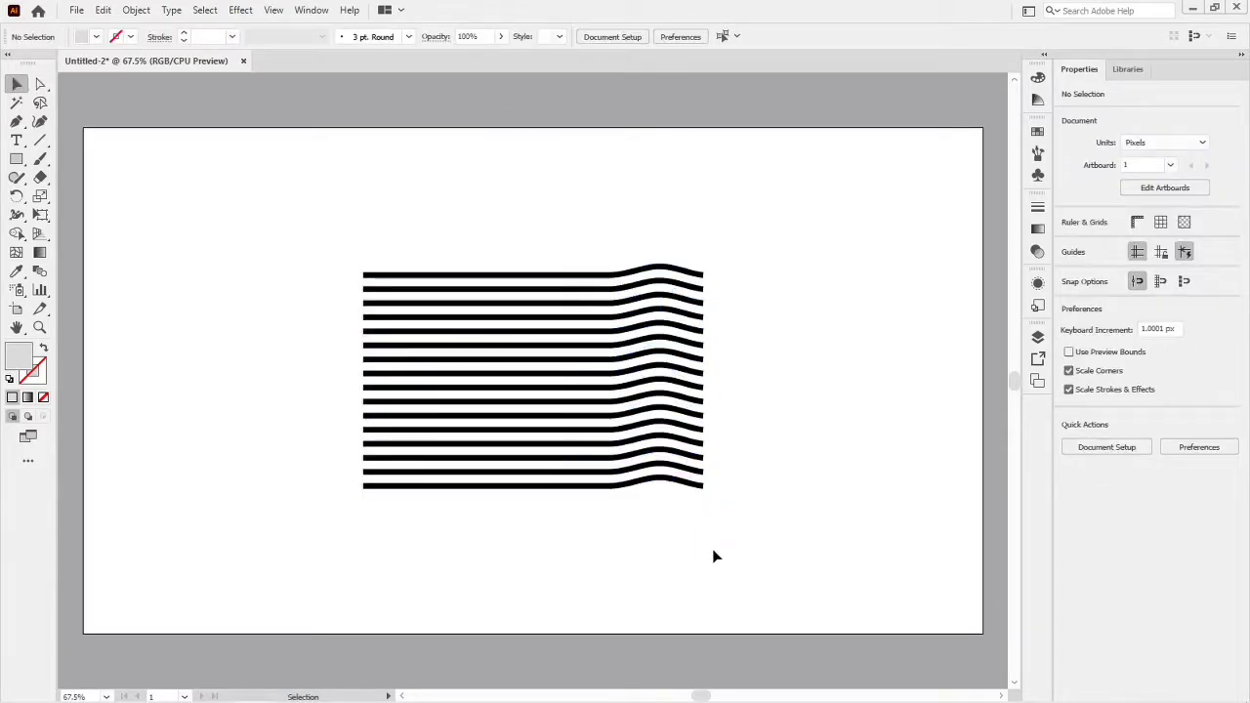
key(ctrl+z)
click(741, 546)
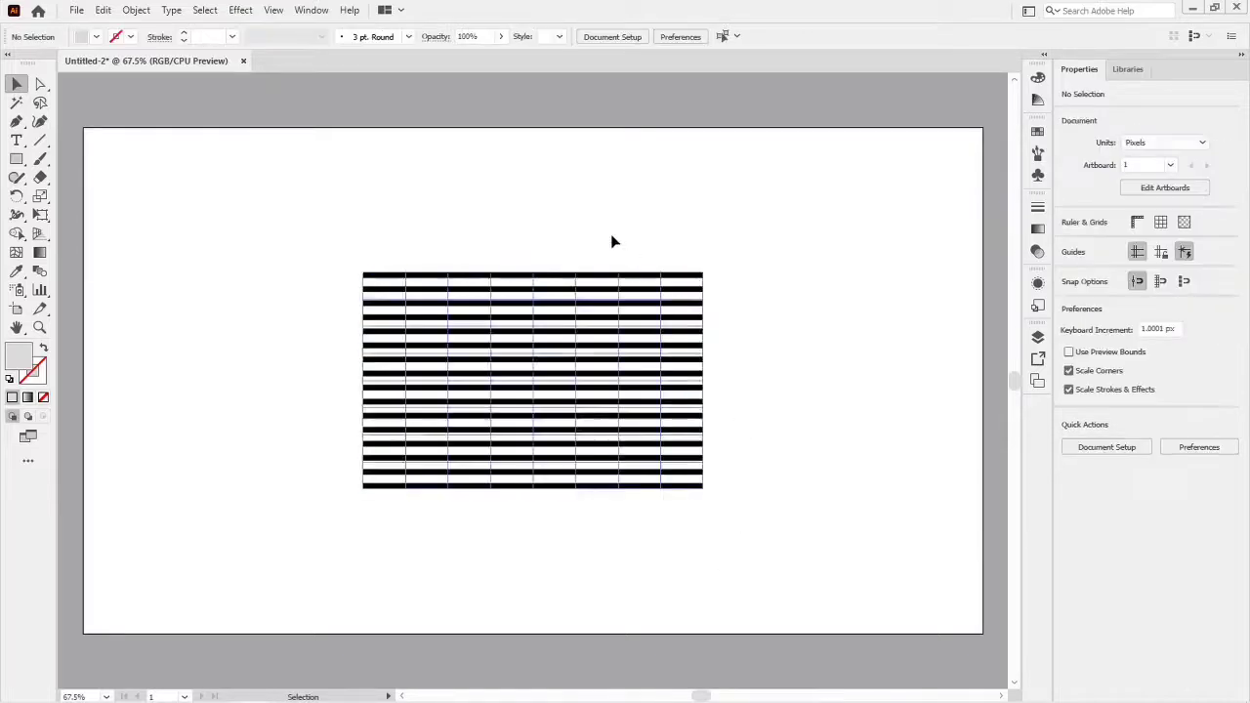
- Select all mesh points on every second vertical mesh line and move them straight up 22 px to form waves
drag(653, 253, 681, 508)
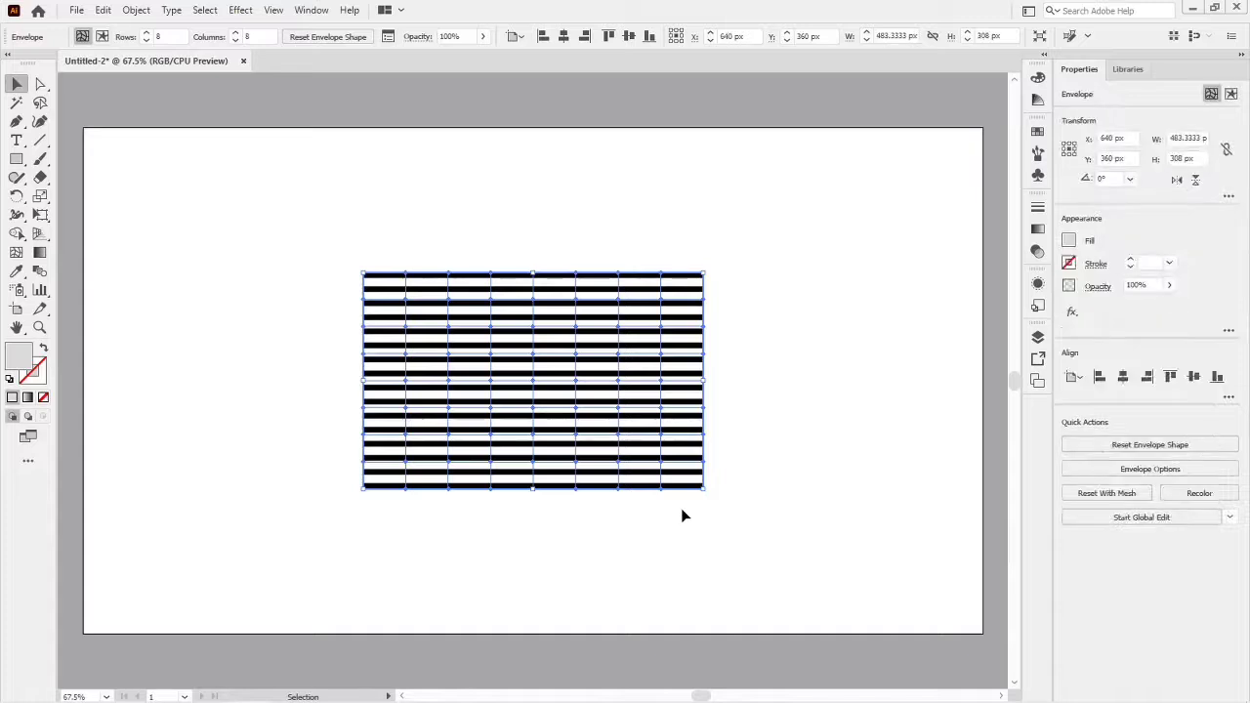
click(685, 538)
key(a)
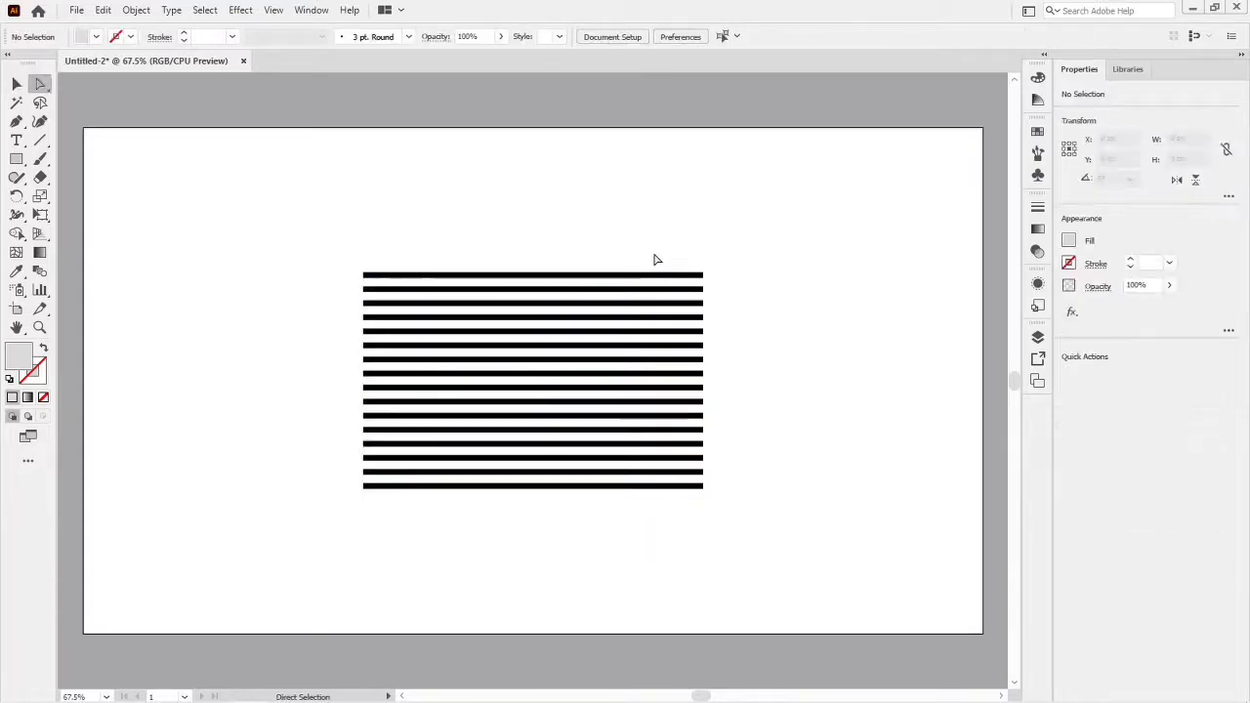
drag(647, 261, 679, 510)
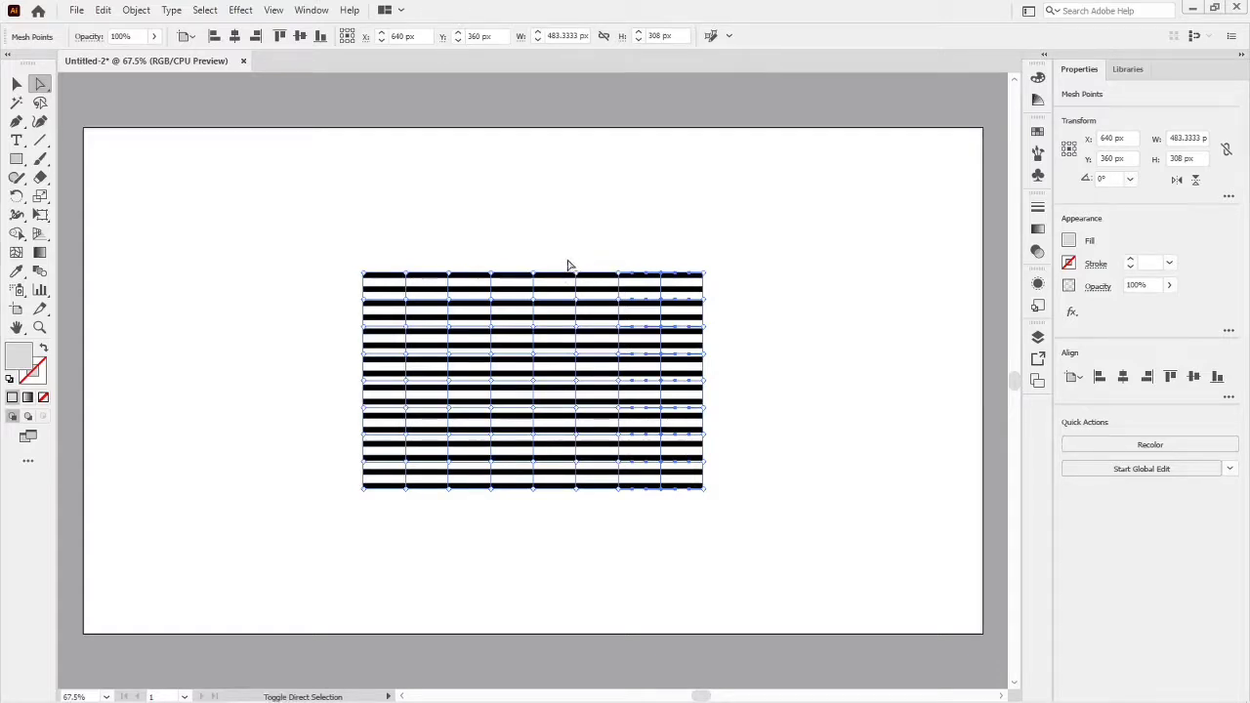
drag(570, 264, 591, 517)
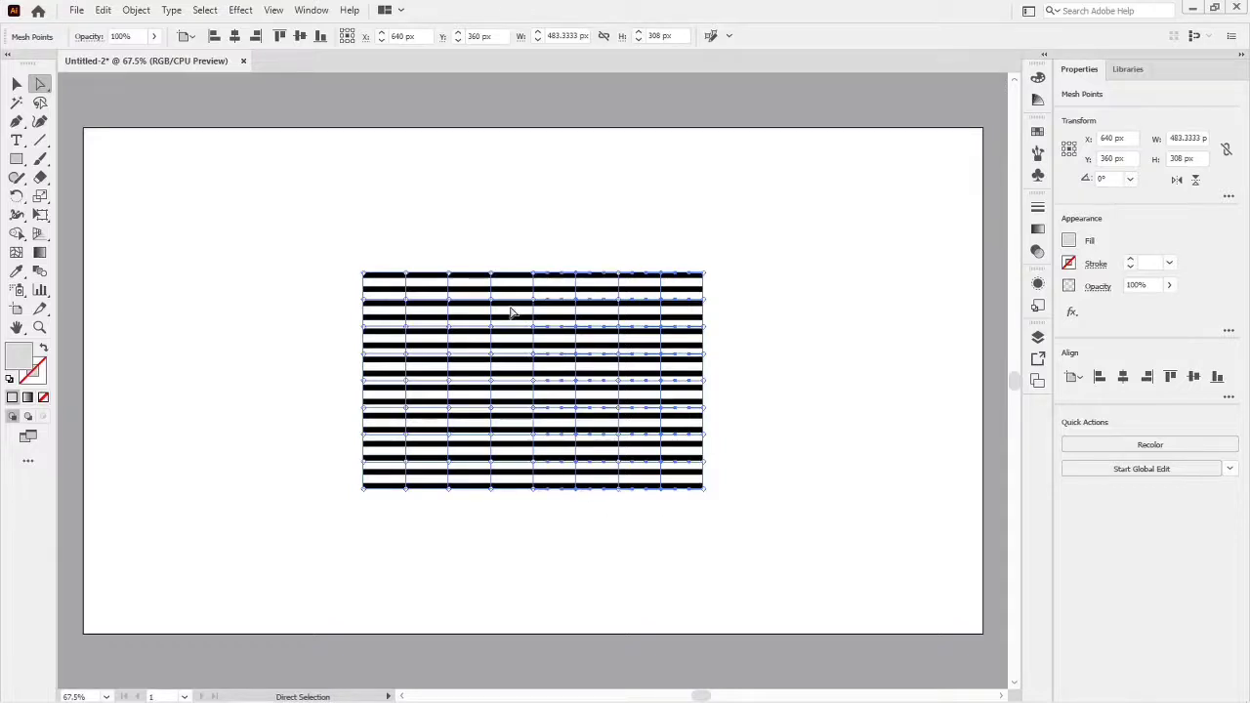
drag(480, 264, 505, 515)
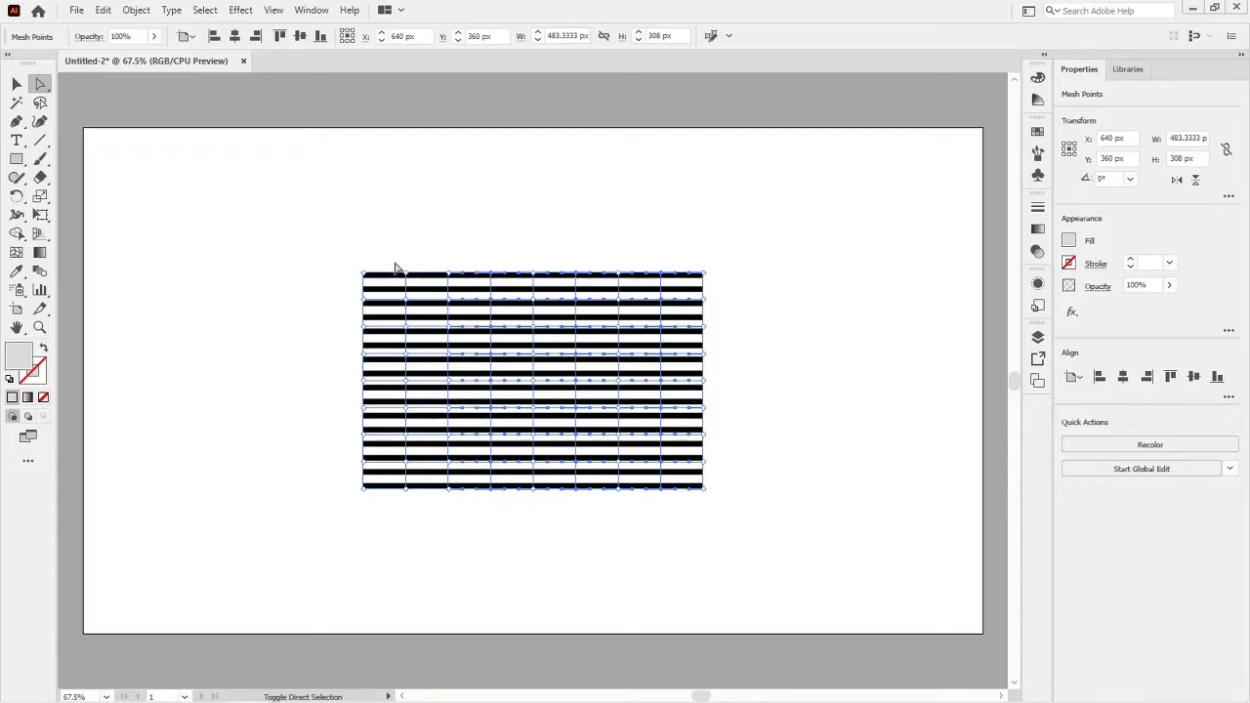
drag(400, 266, 408, 479)
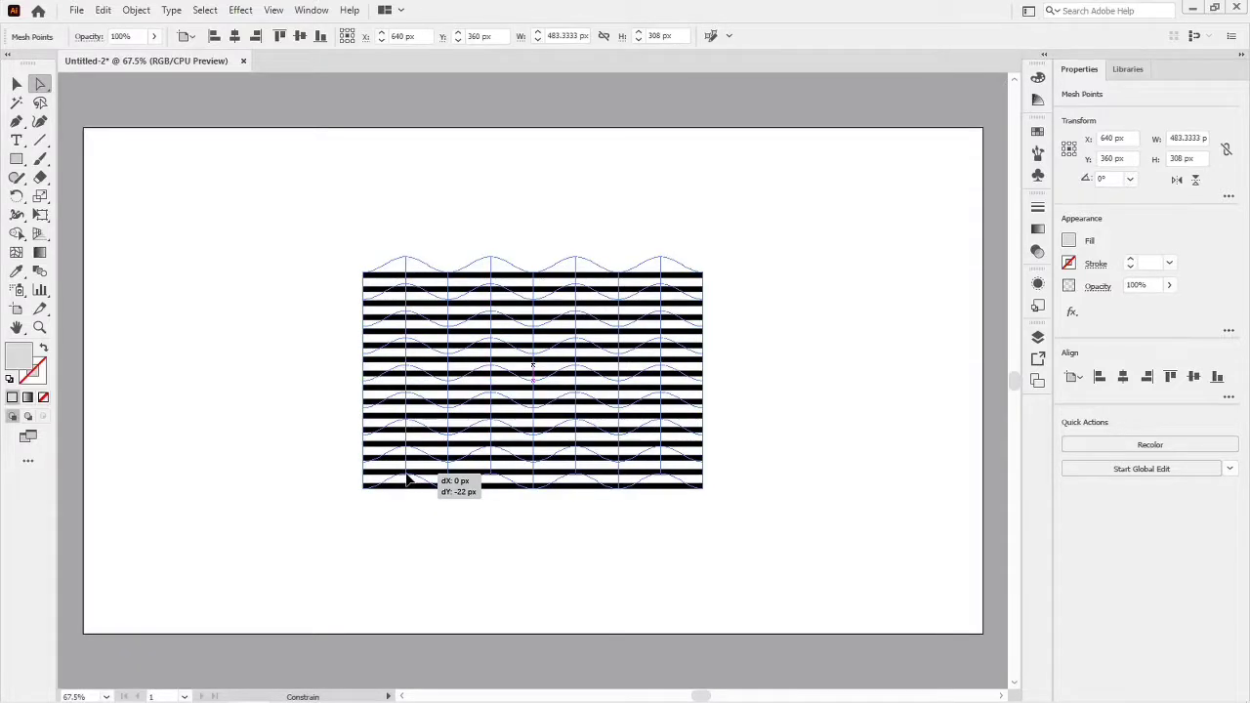
drag(408, 480, 409, 479)
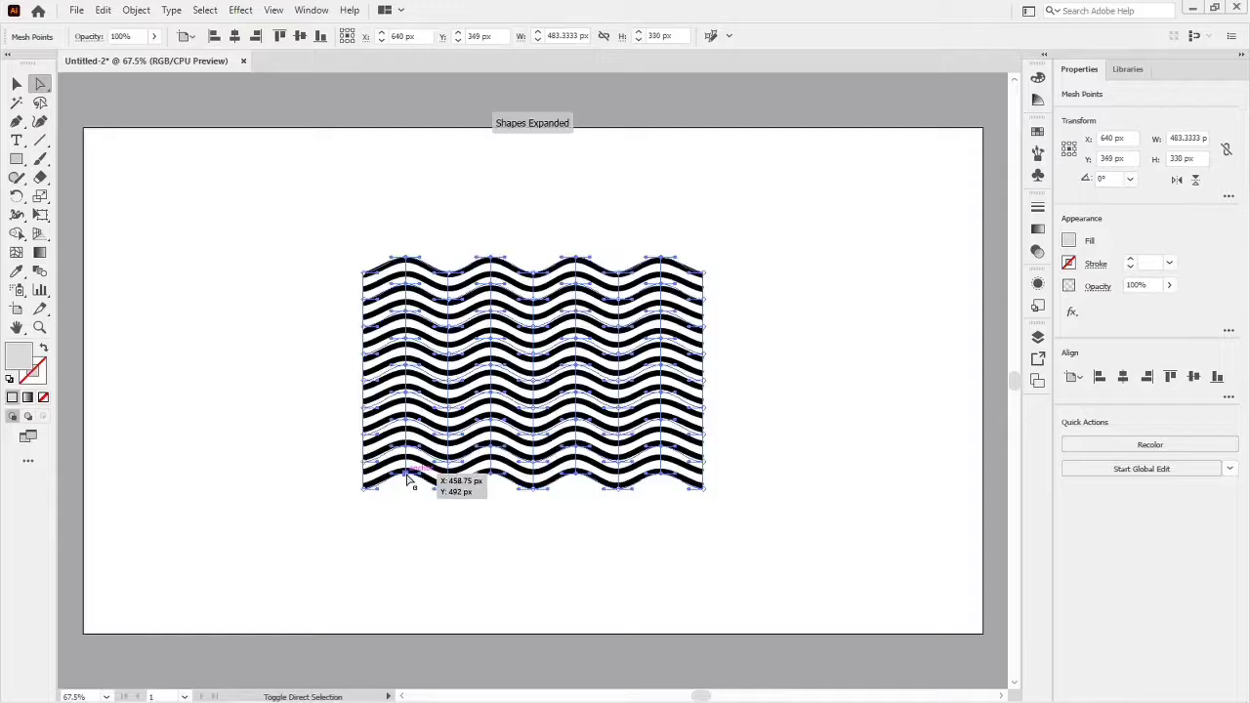
key(v)
click(501, 569)
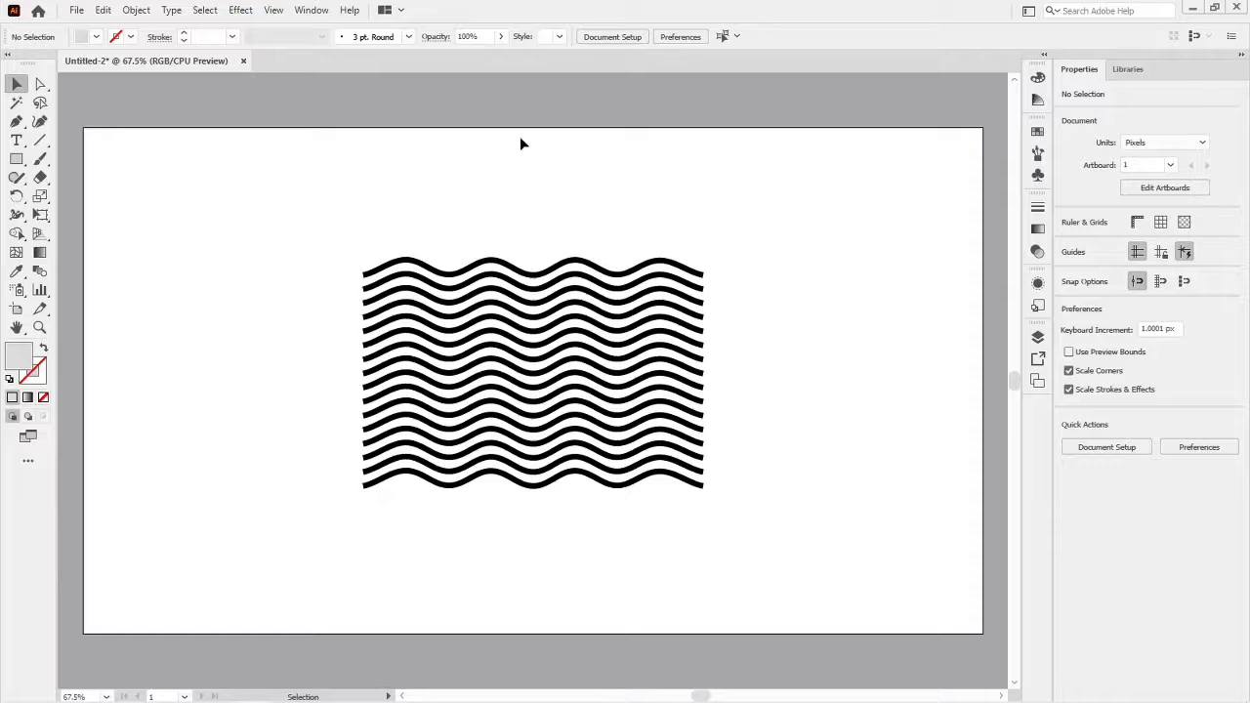
- Try shifting several scattered interior mesh points diagonally down to distort the waves irregularly, and undo the move
key(a)
key(v)
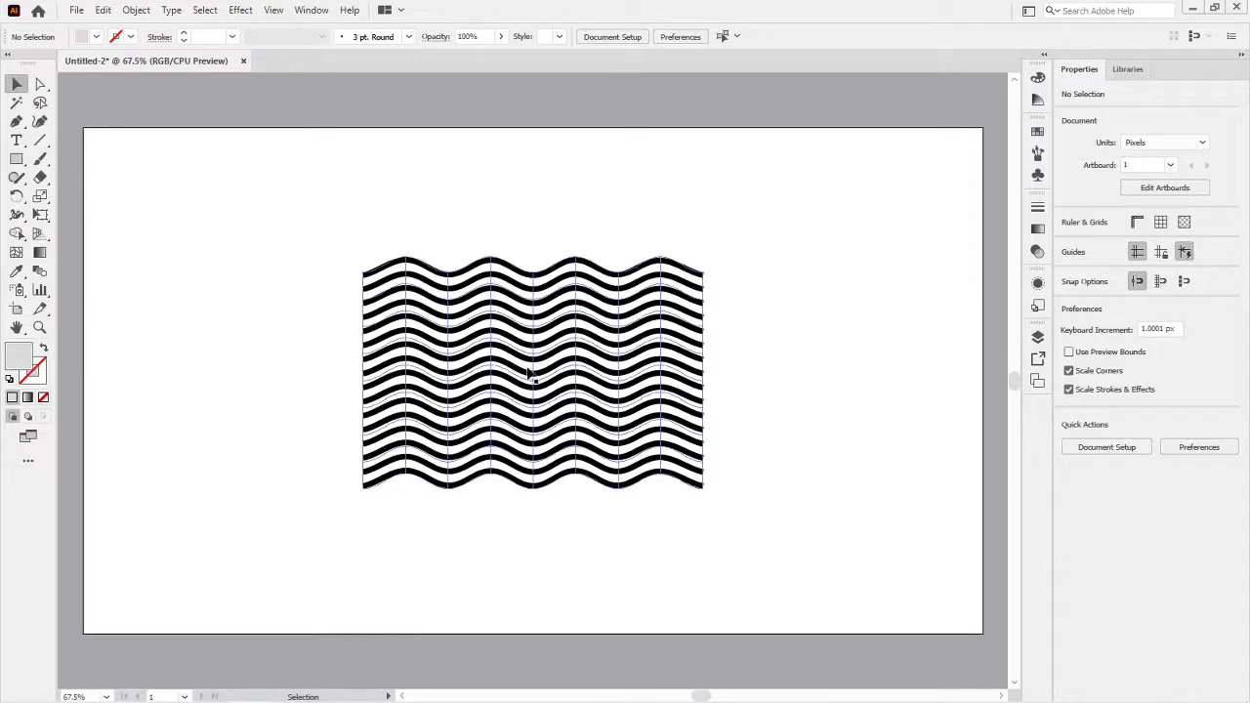
key(a)
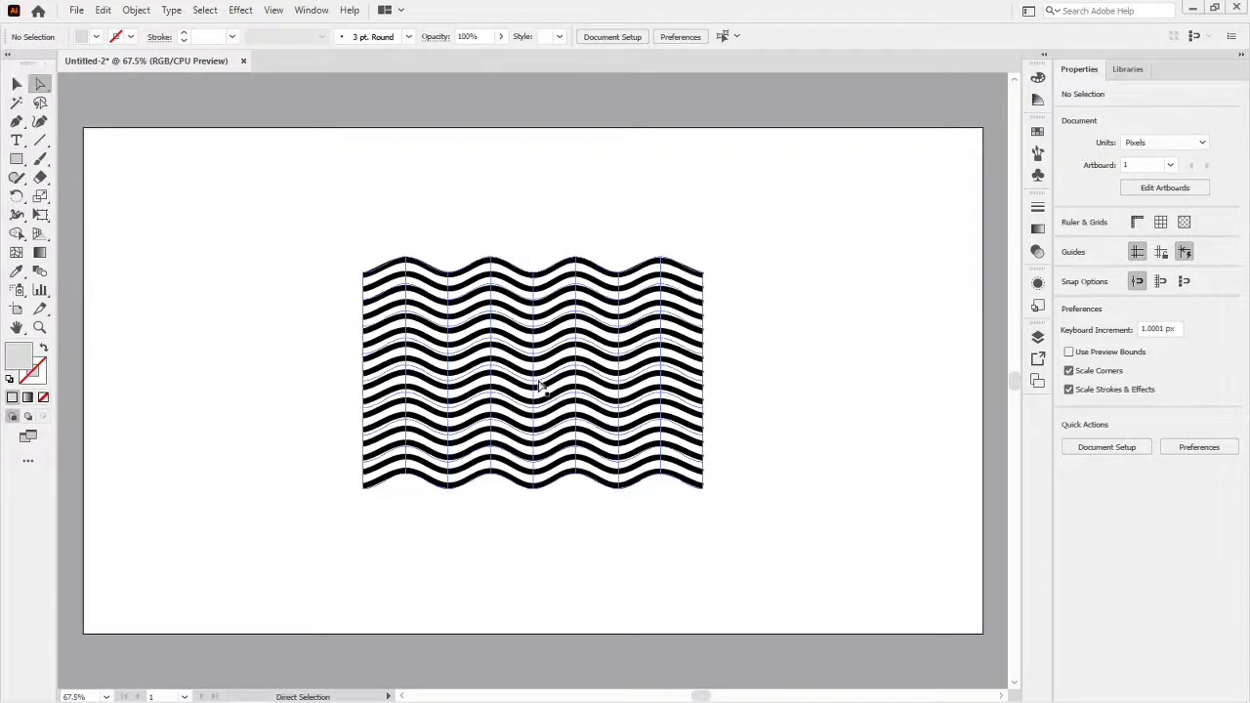
click(539, 383)
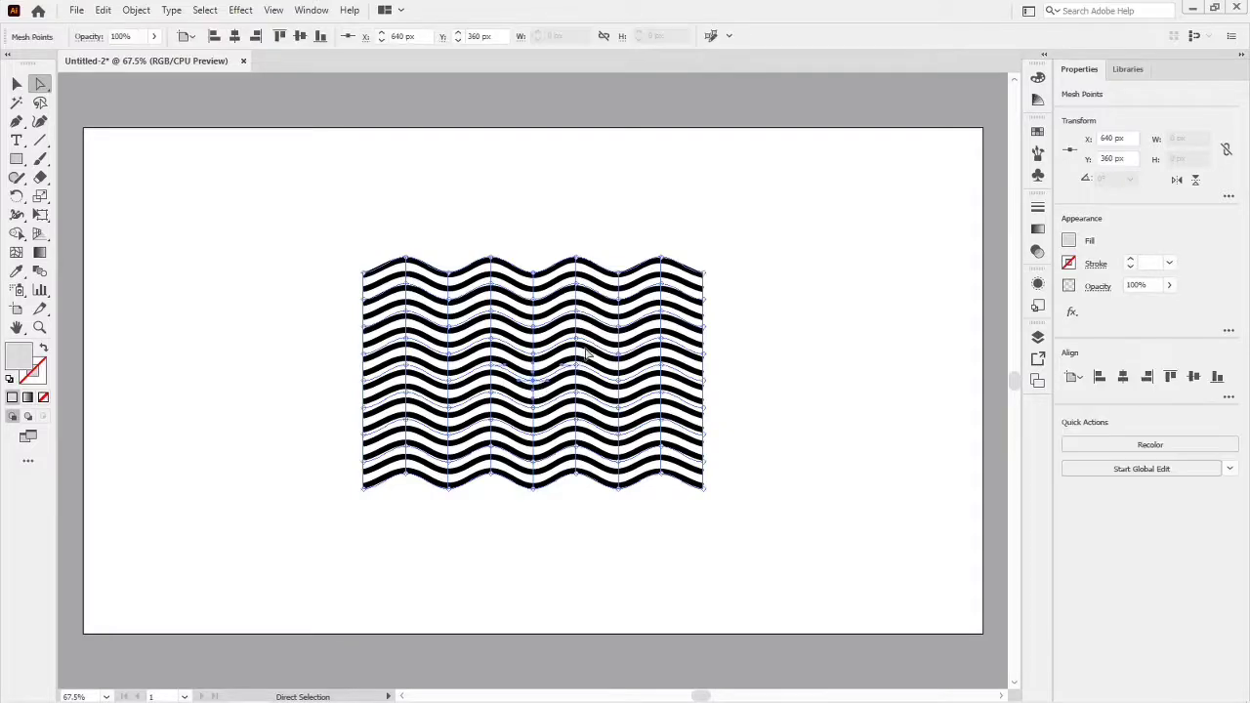
shift+click(452, 332)
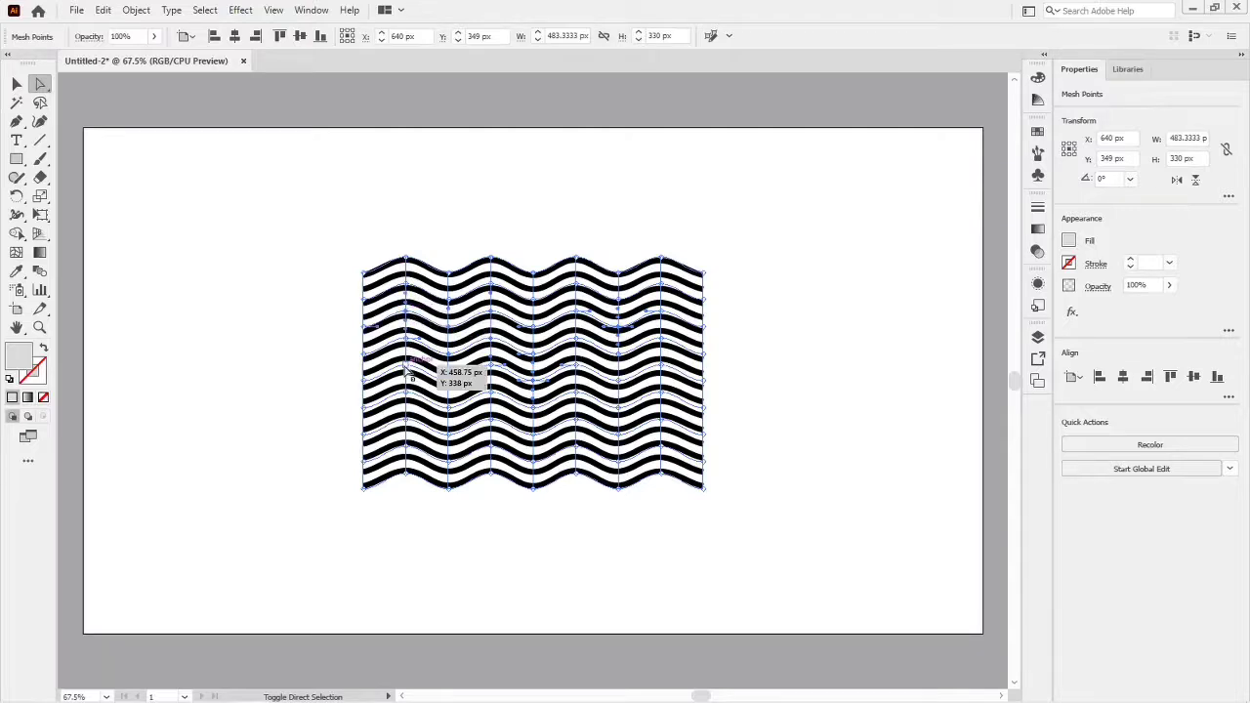
drag(406, 366, 416, 379)
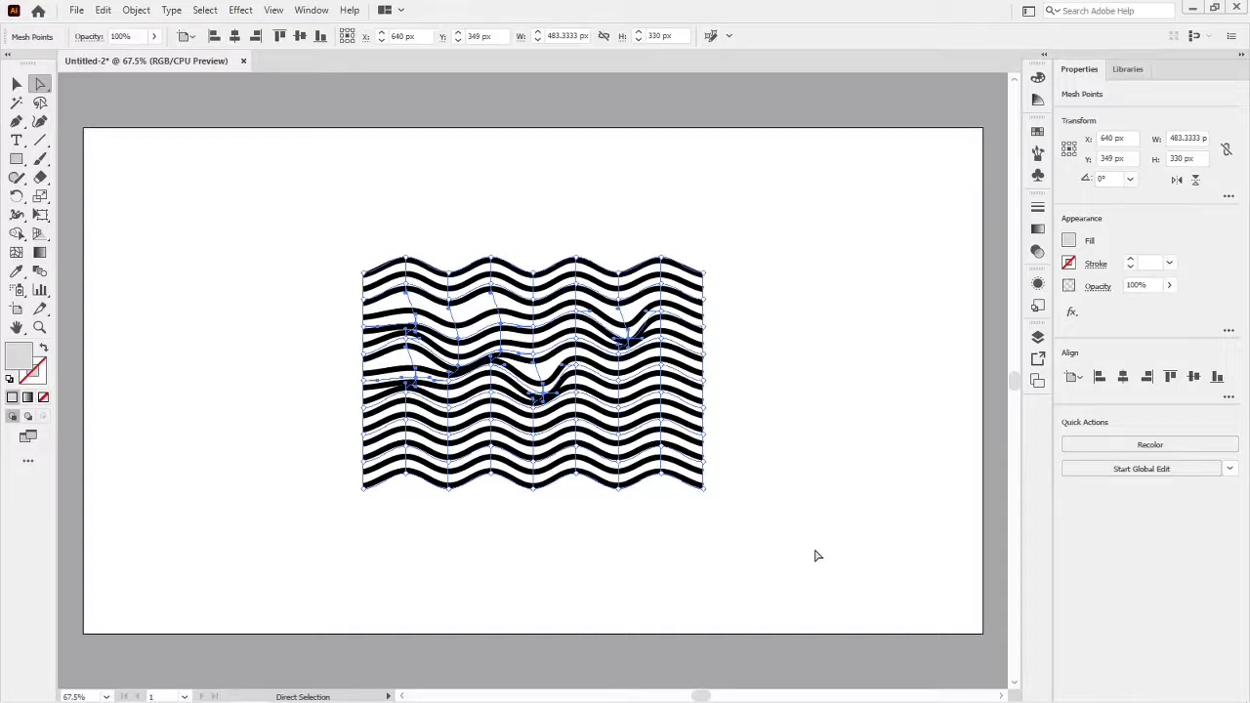
key(ctrl+z)
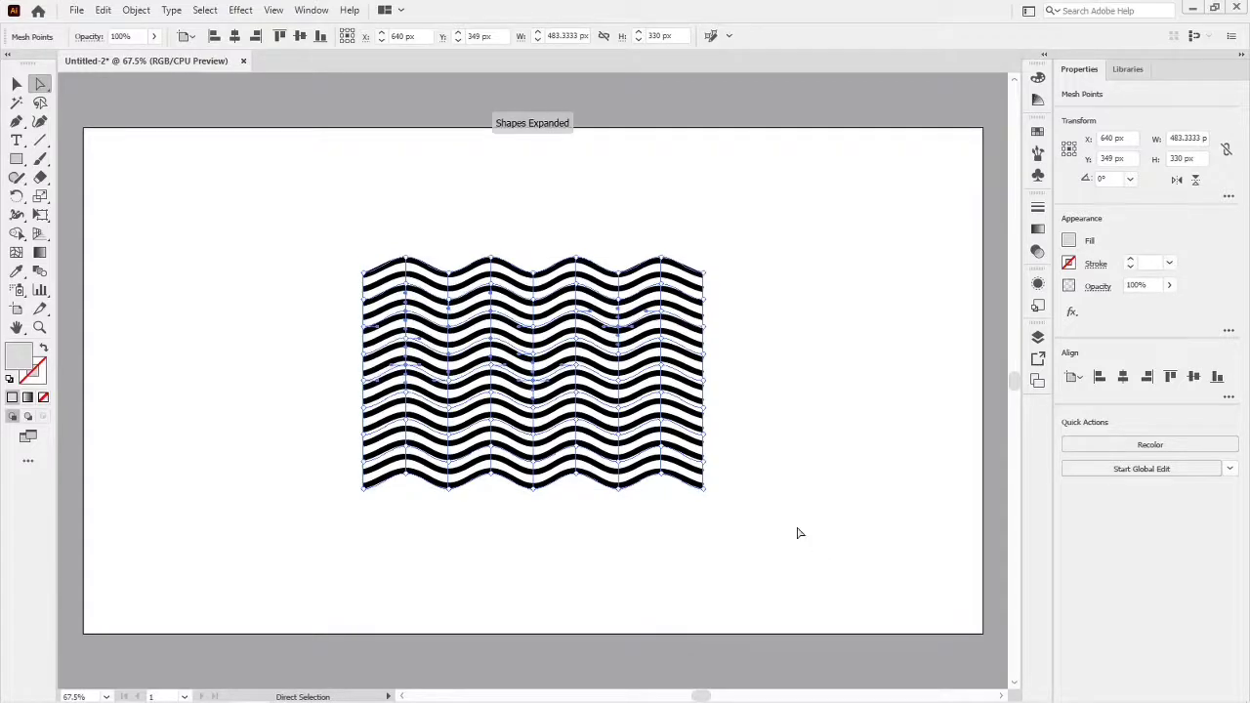
- Expand the wave envelope into editable paths and move the resulting group toward the artboard's upper-left area
key(v)
click(796, 439)
click(698, 447)
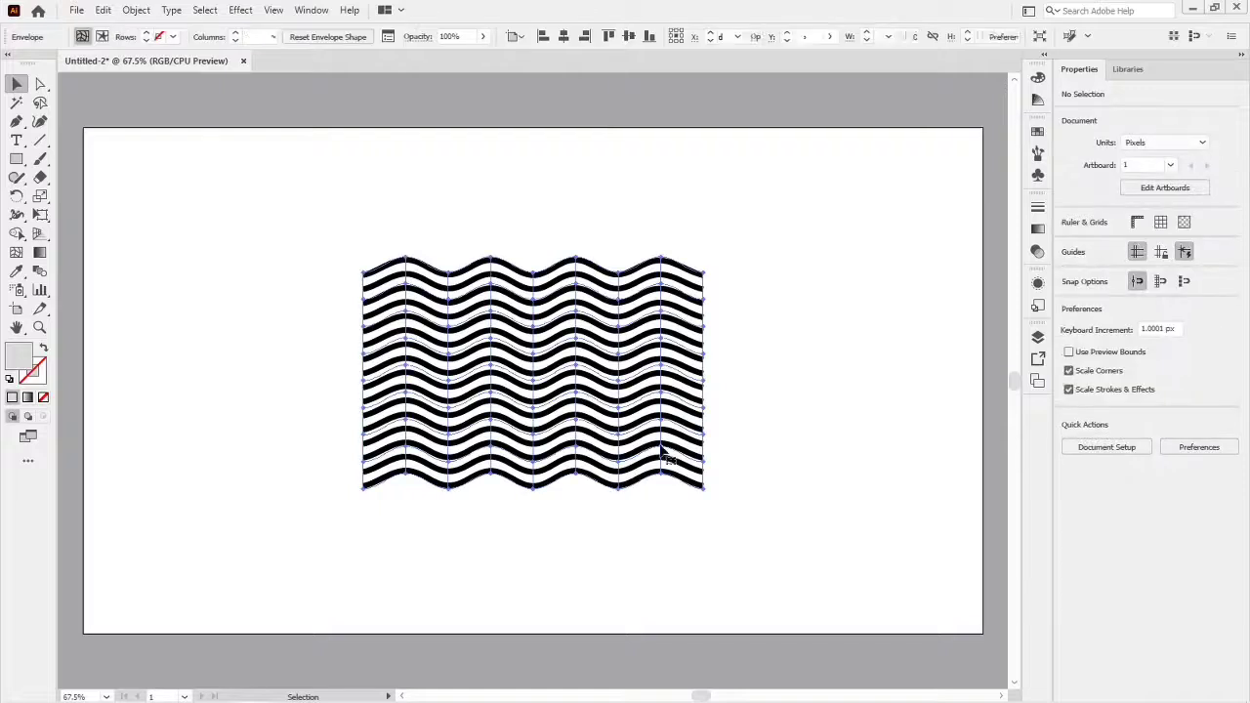
click(138, 10)
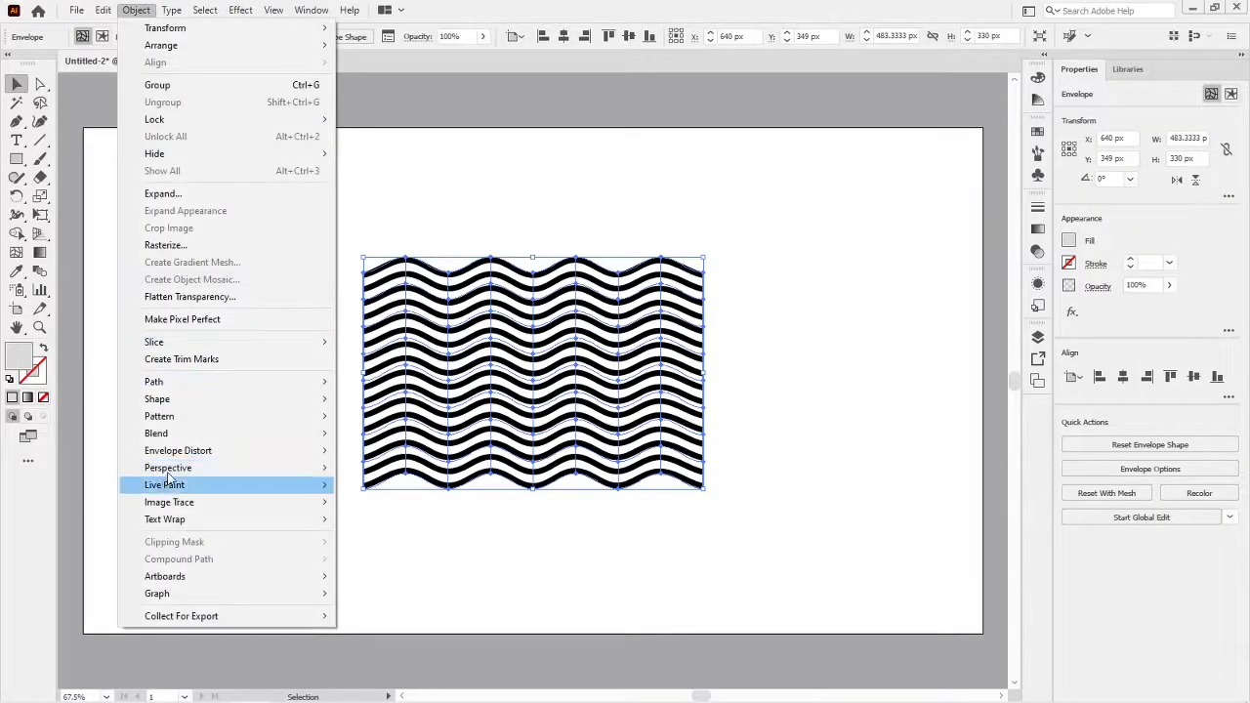
mouse_move(193, 452)
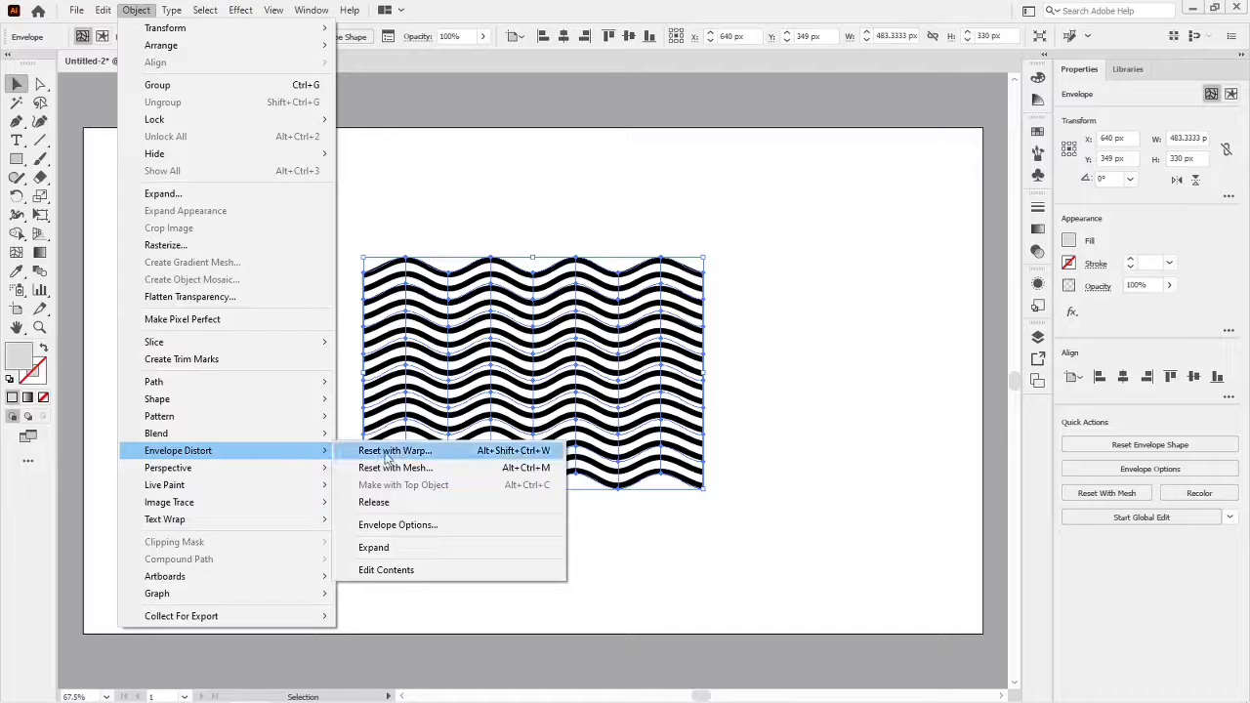
click(392, 546)
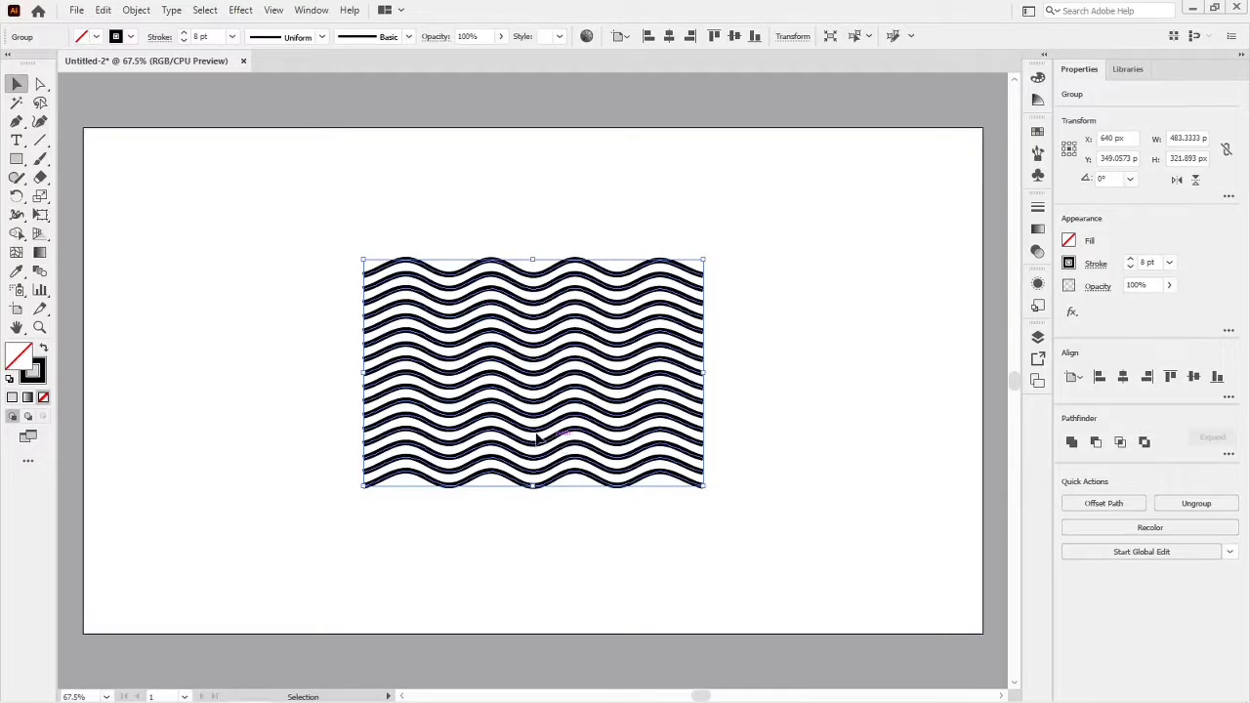
drag(537, 439, 399, 395)
click(663, 393)
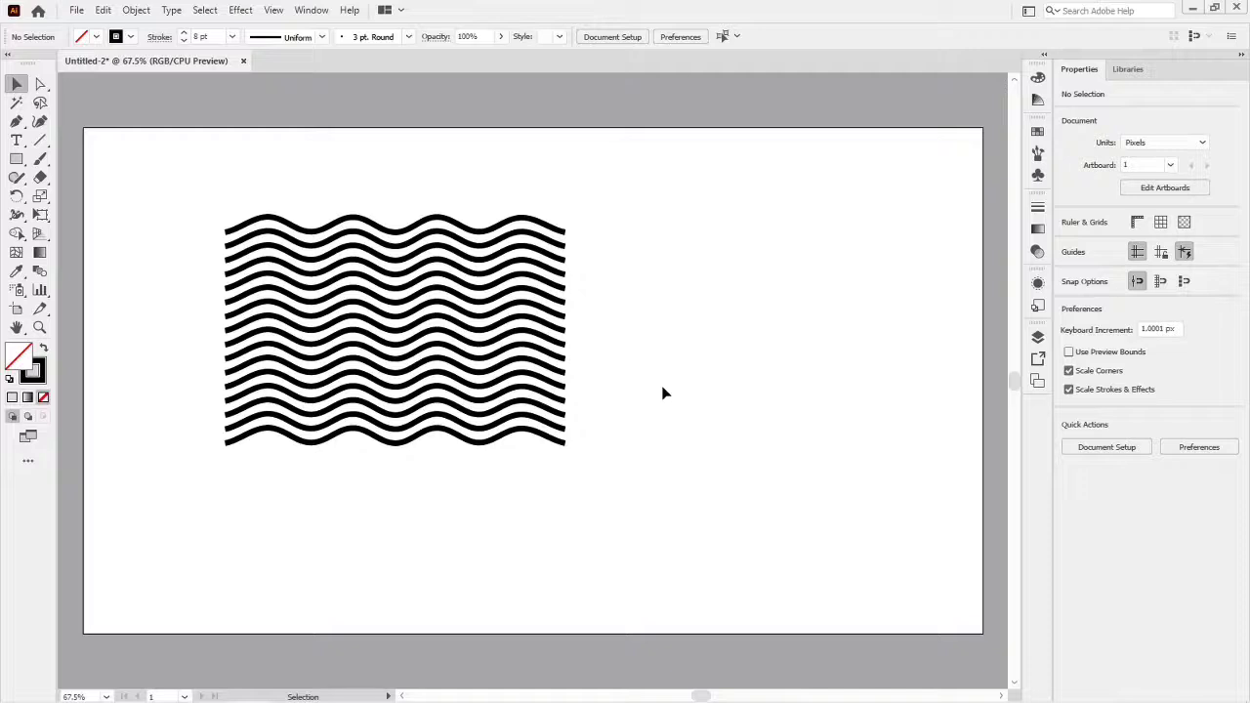
- Scale the wave group down to about 270 × 180 px and place a duplicate to its lower right
click(529, 338)
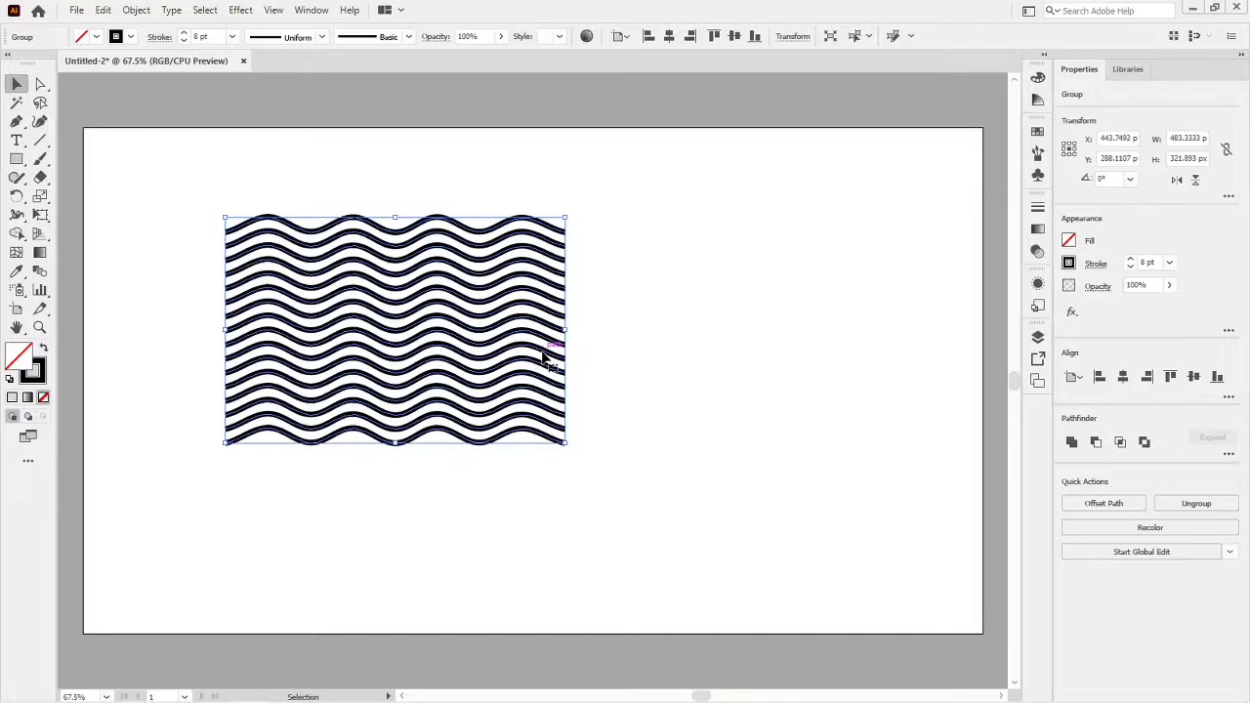
mouse_move(561, 445)
mouse_down()
mouse_move(570, 439)
mouse_move(511, 397)
mouse_move(426, 372)
mouse_move(343, 321)
mouse_move(530, 403)
mouse_move(689, 439)
mouse_up()
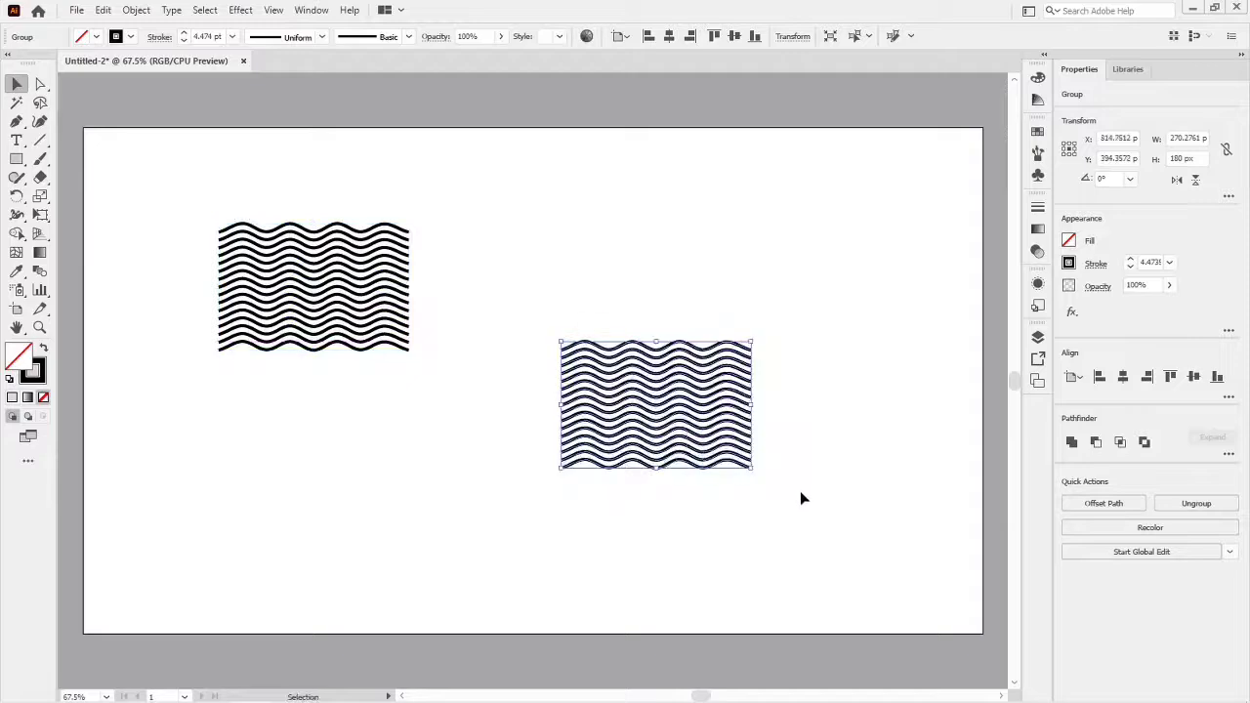
click(800, 493)
- Give the duplicated wave group's strokes round caps and round join corners
scroll(700, 484, up, 1)
scroll(699, 484, up, 1)
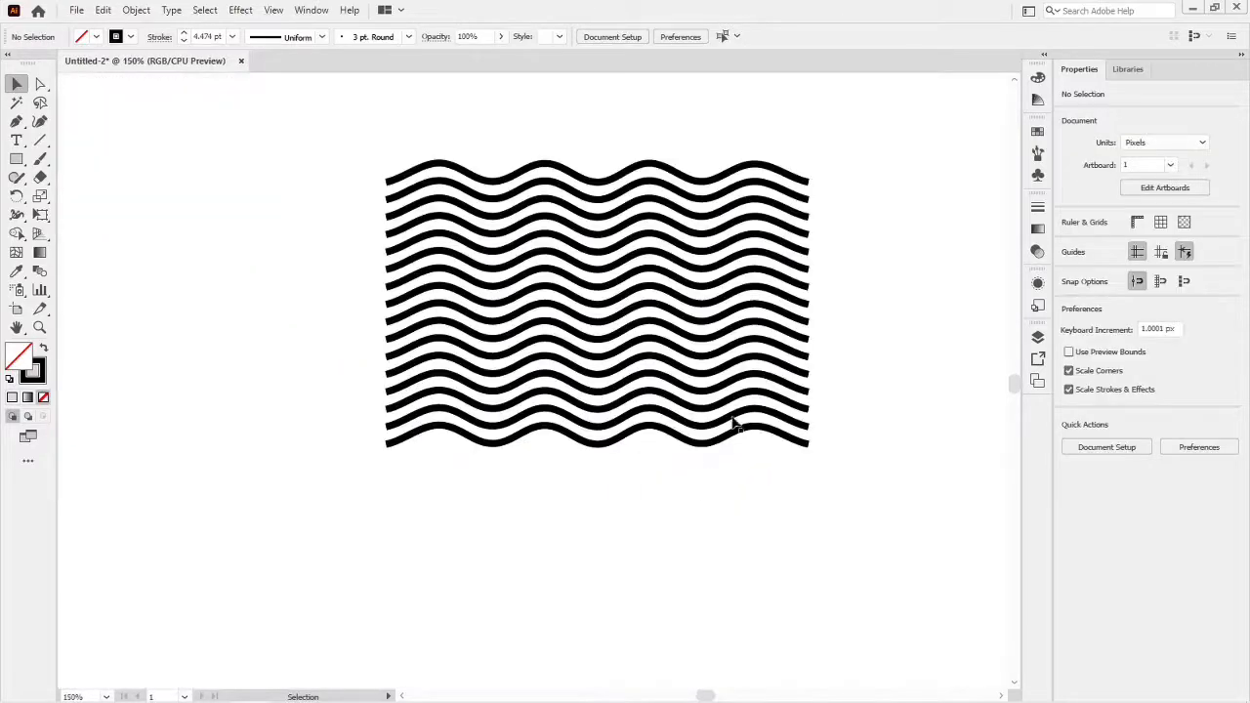
drag(702, 379, 668, 389)
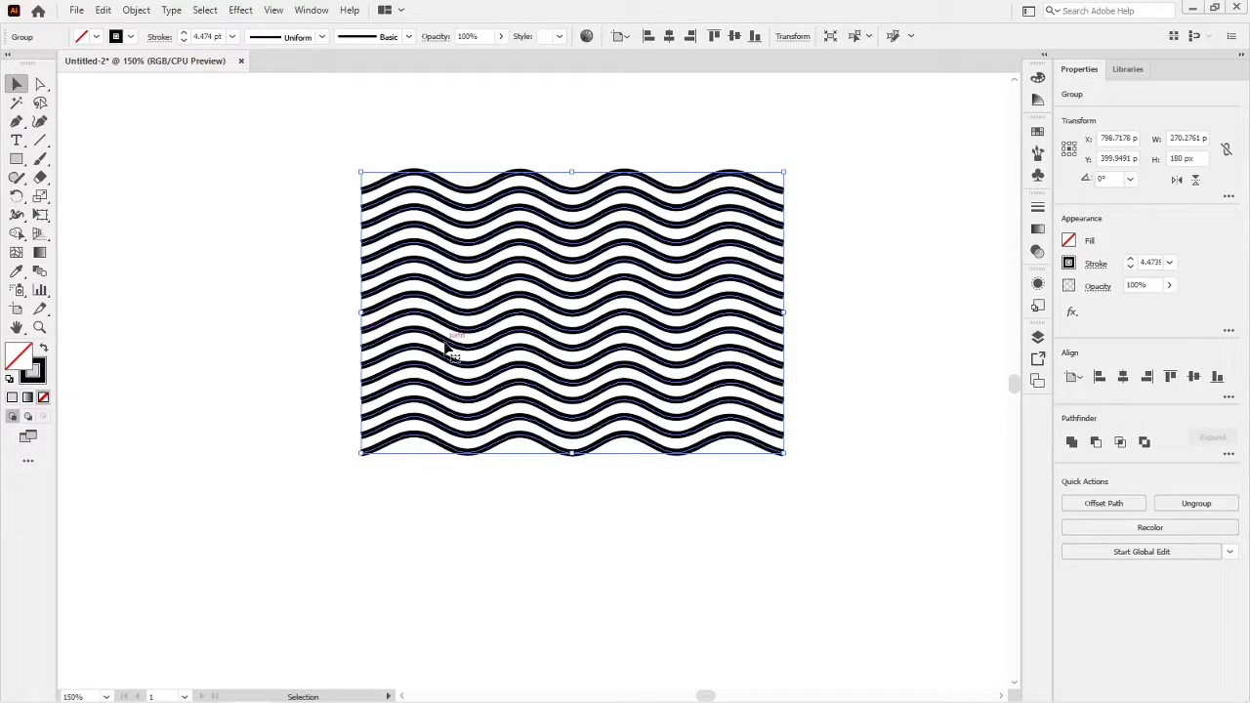
click(160, 40)
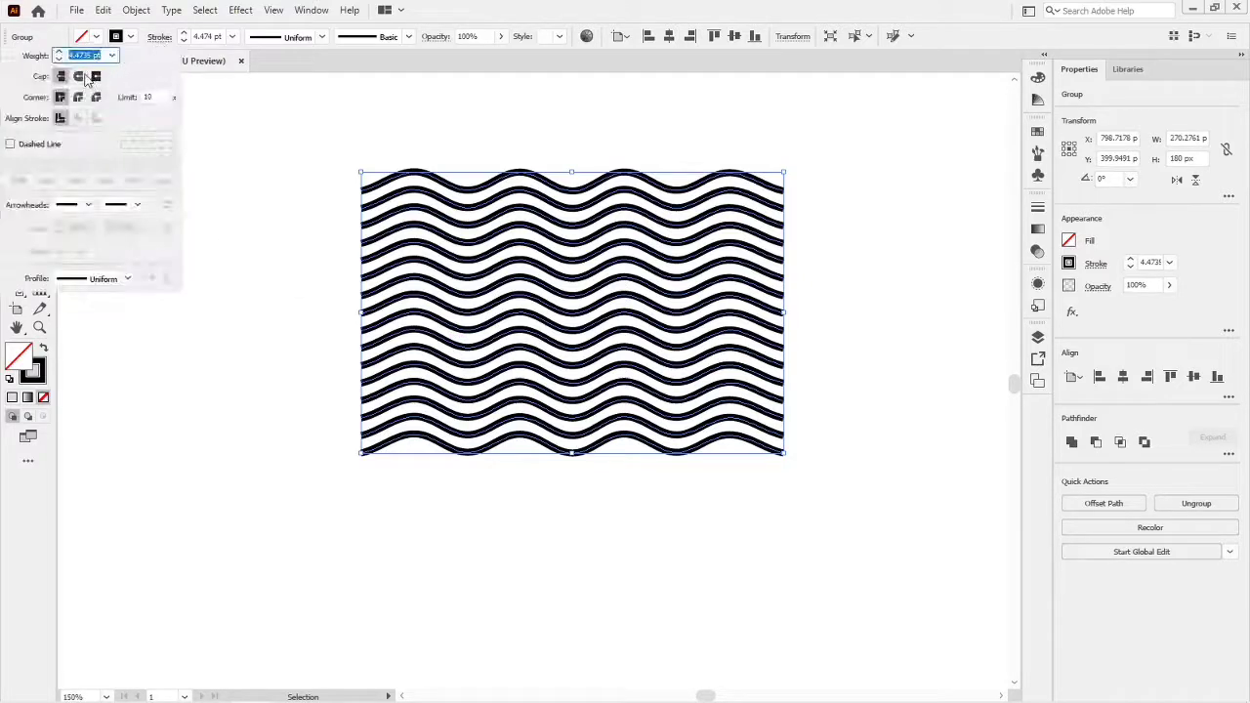
click(82, 77)
click(79, 77)
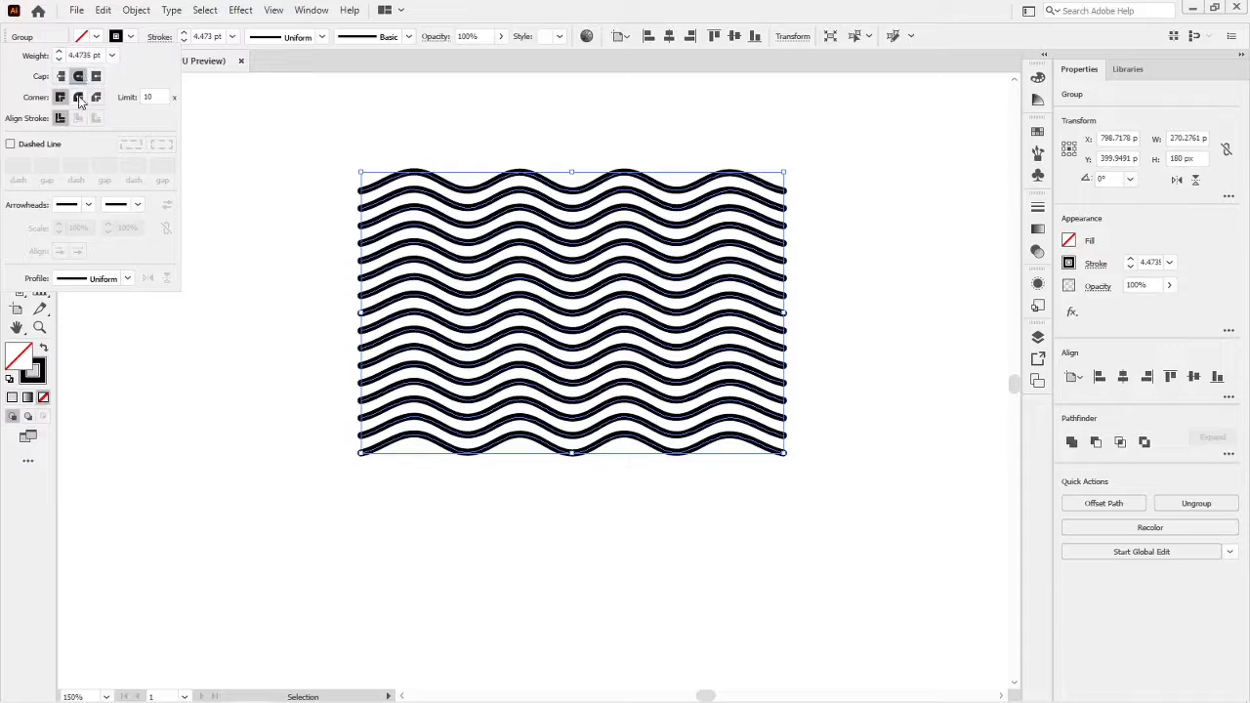
click(80, 98)
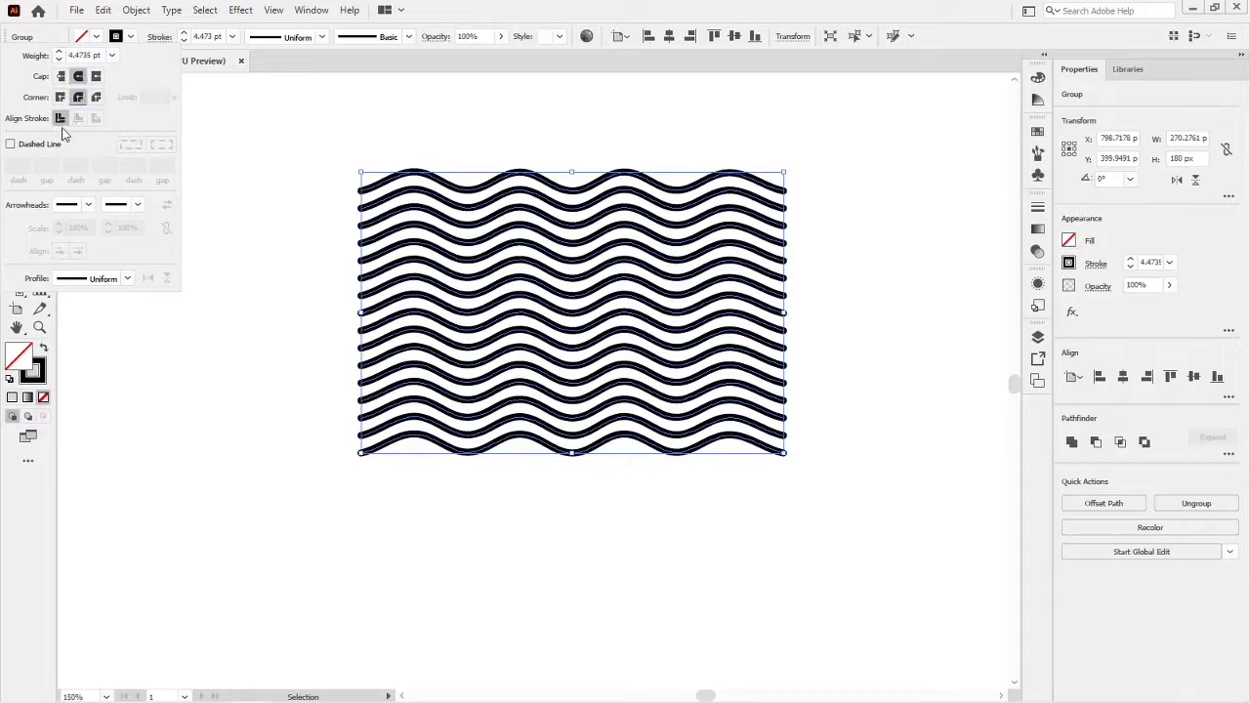
- Turn the duplicate's strokes into dotted lines using a 0 pt dash and an 8 pt gap
click(10, 145)
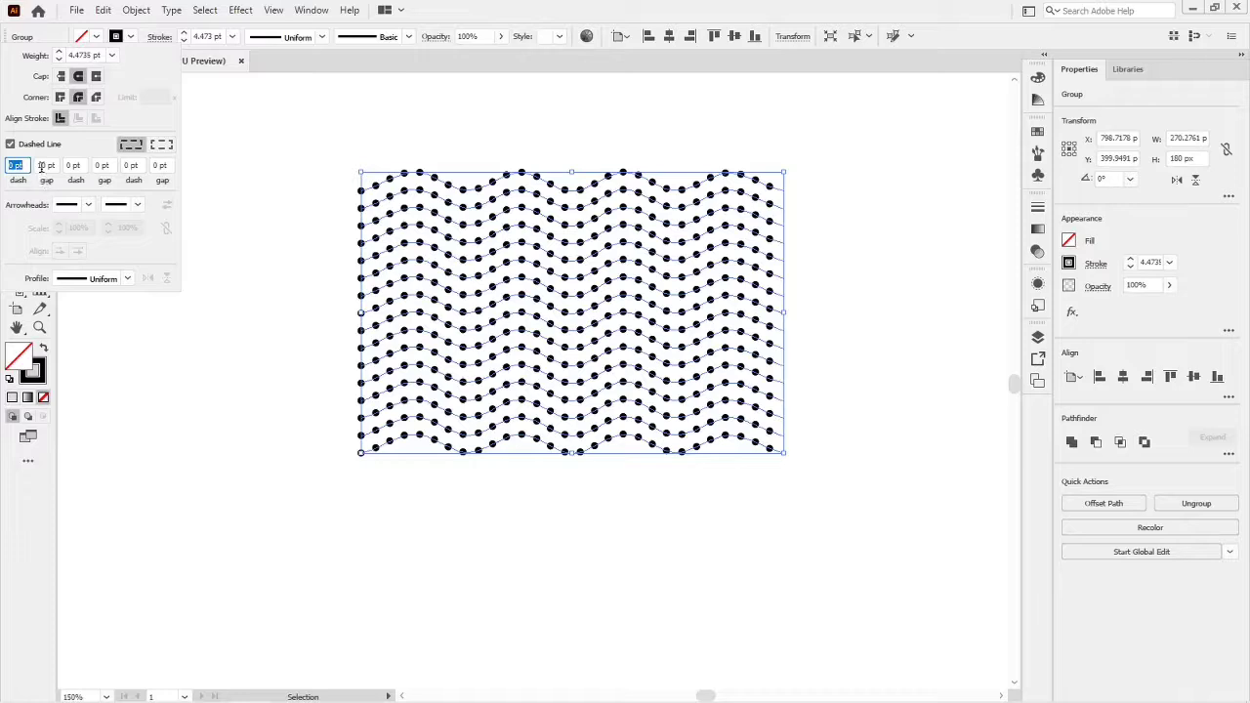
click(41, 166)
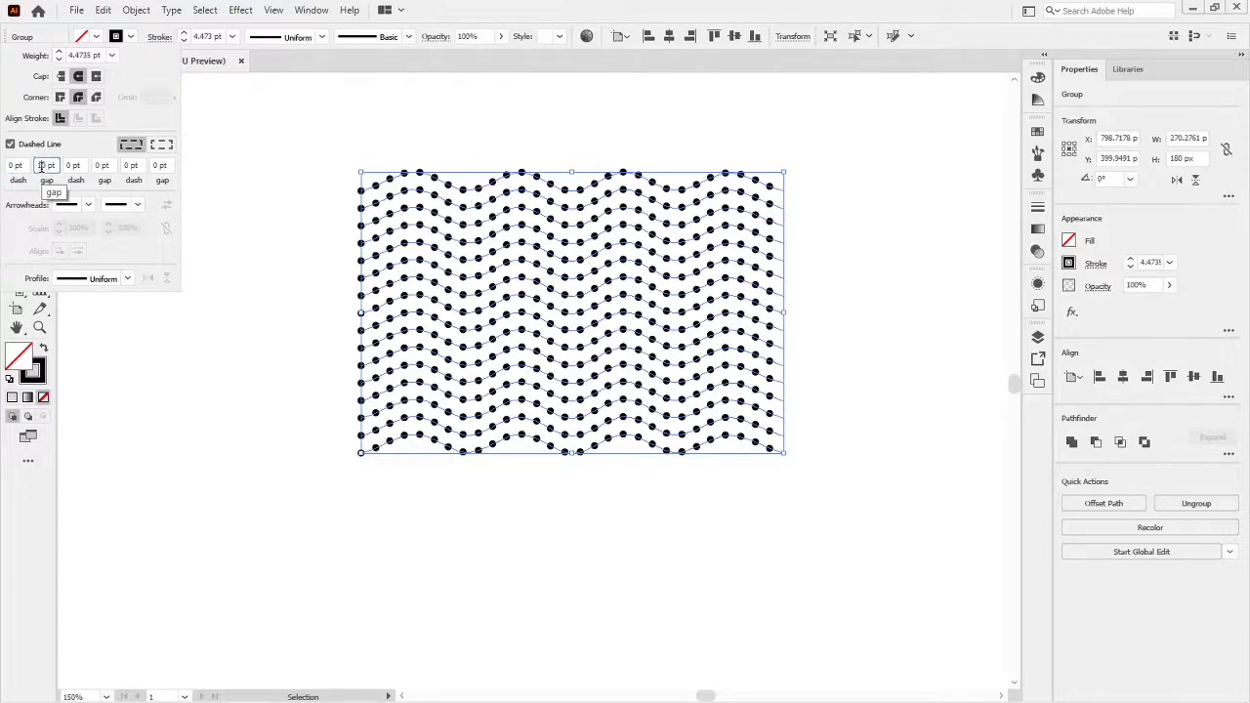
key(Down)
key(Down)
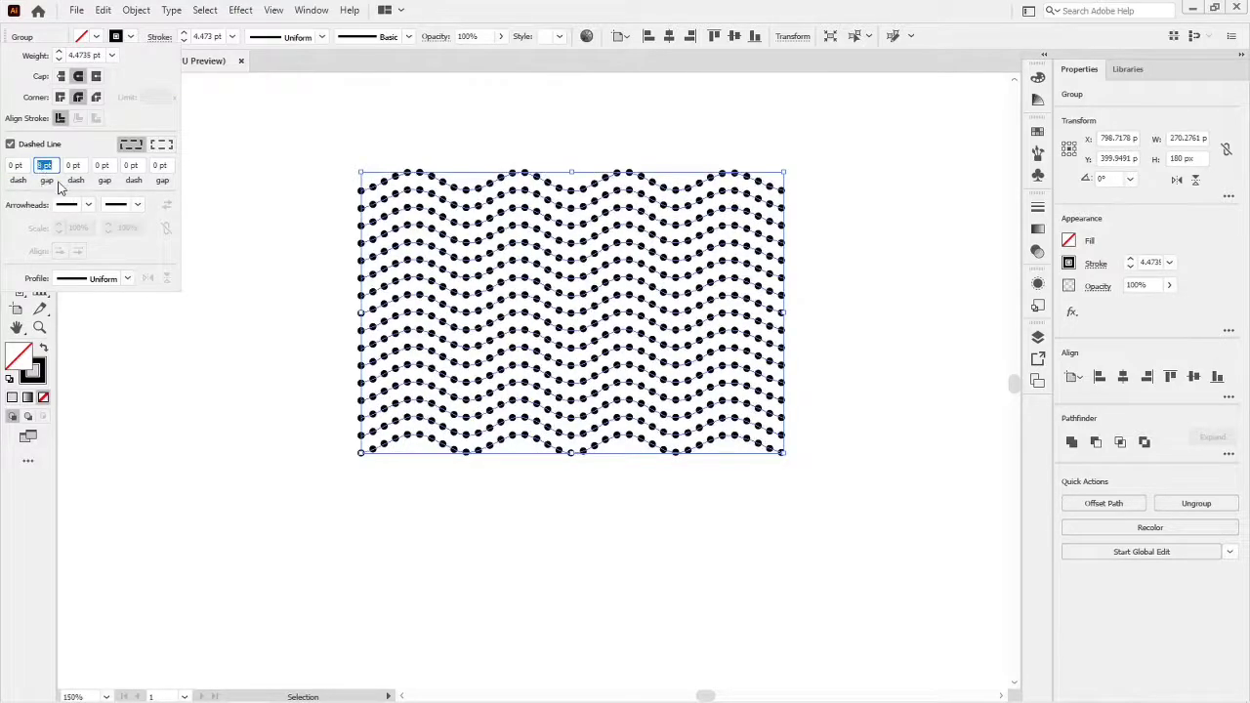
- Reduce the dotted wave lines' stroke weight to 3 pt
click(85, 55)
text(3)
key(Return)
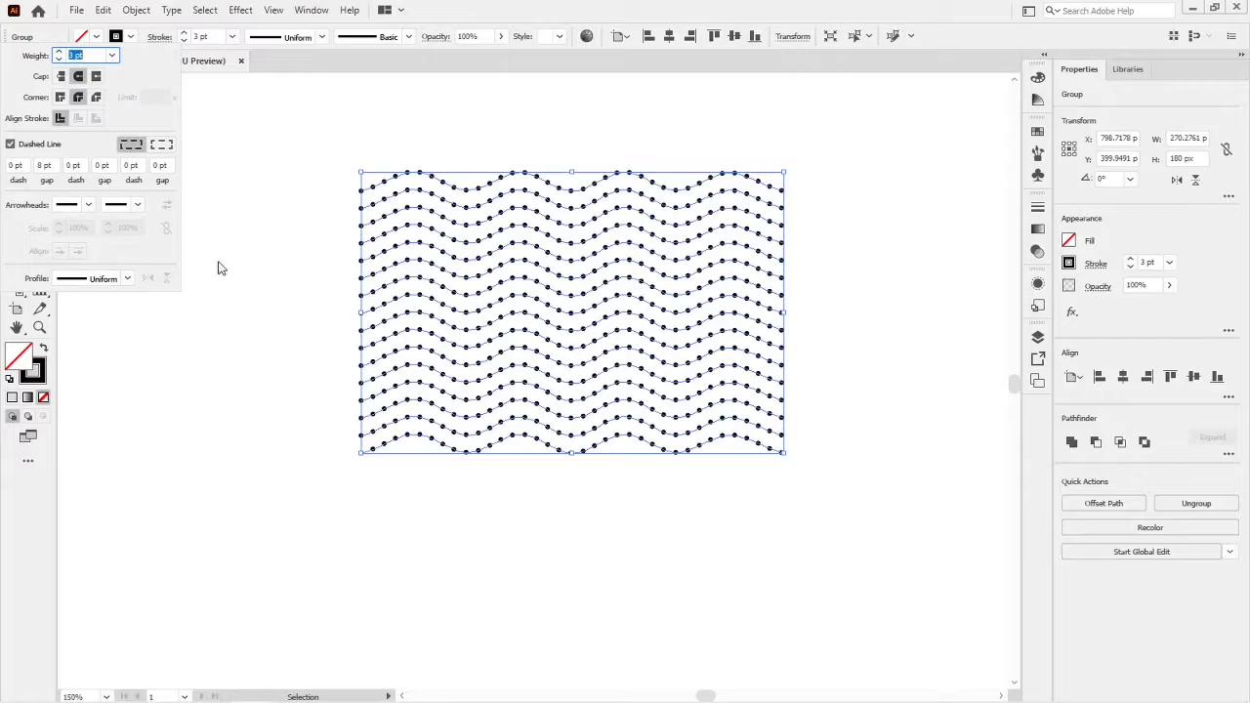
key(Escape)
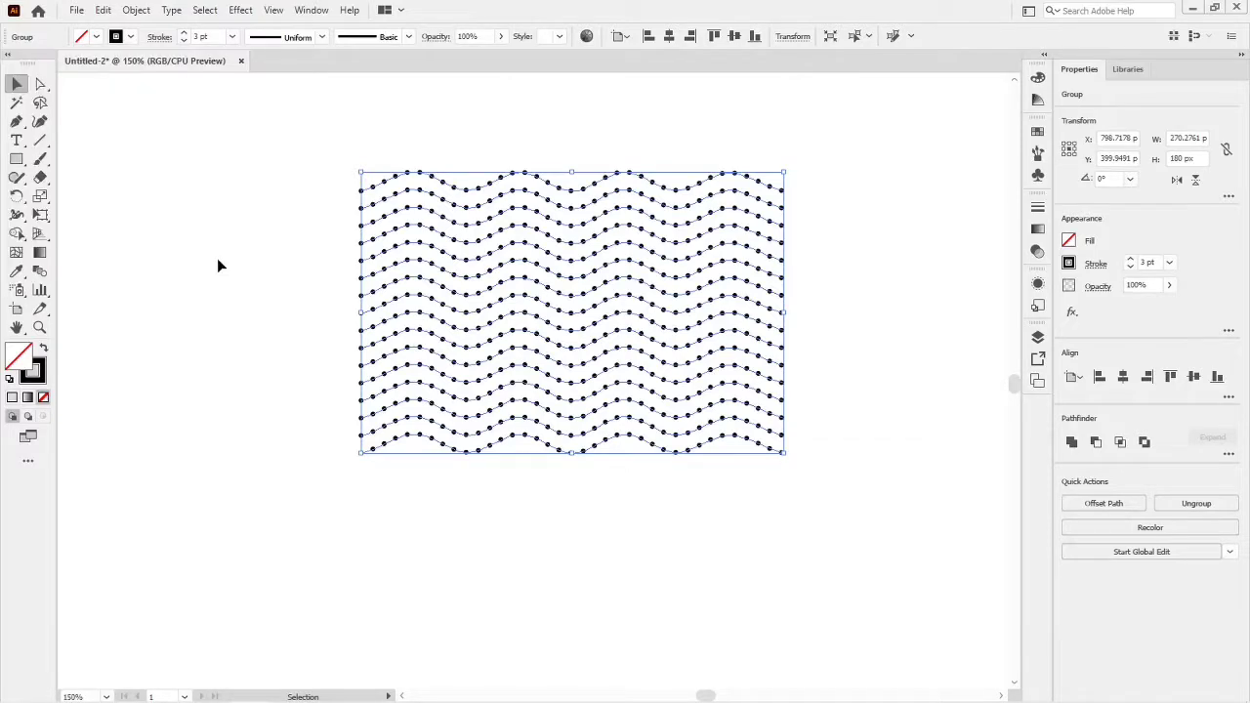
click(303, 281)
- Move the dotted wave group directly below the solid wave group, aligned with its sides
scroll(303, 280, down, 2)
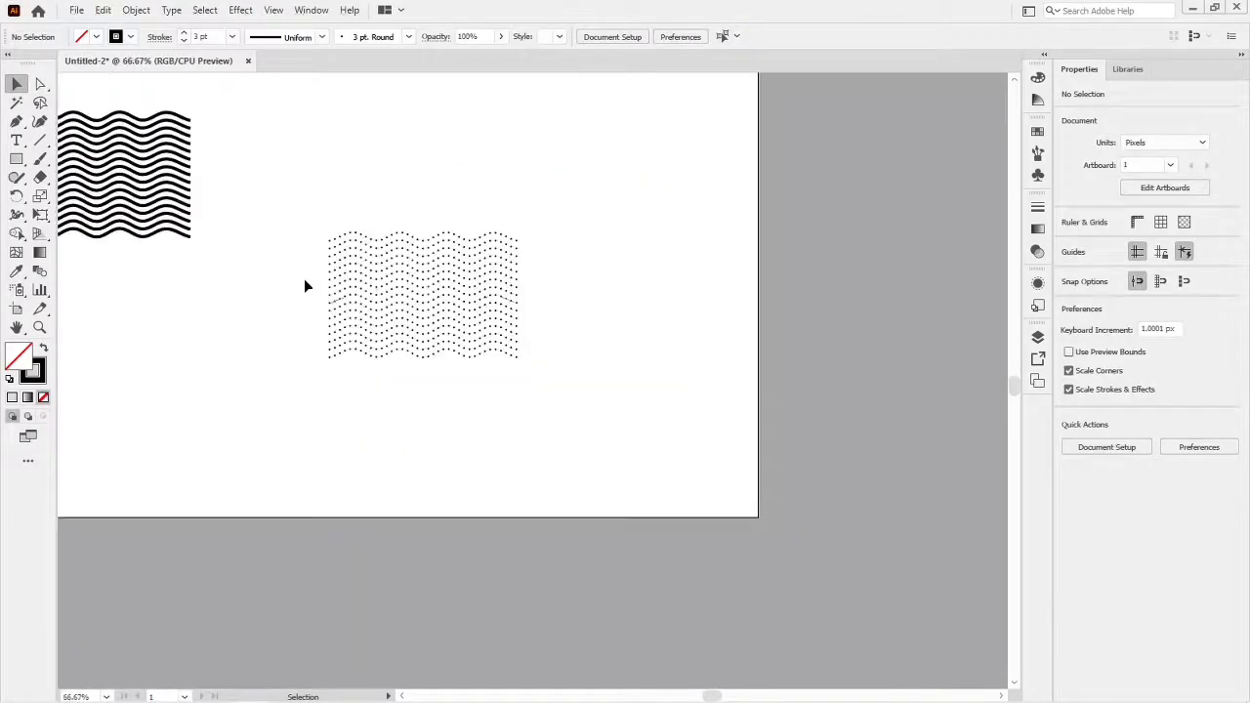
key(space)
drag(258, 321, 471, 334)
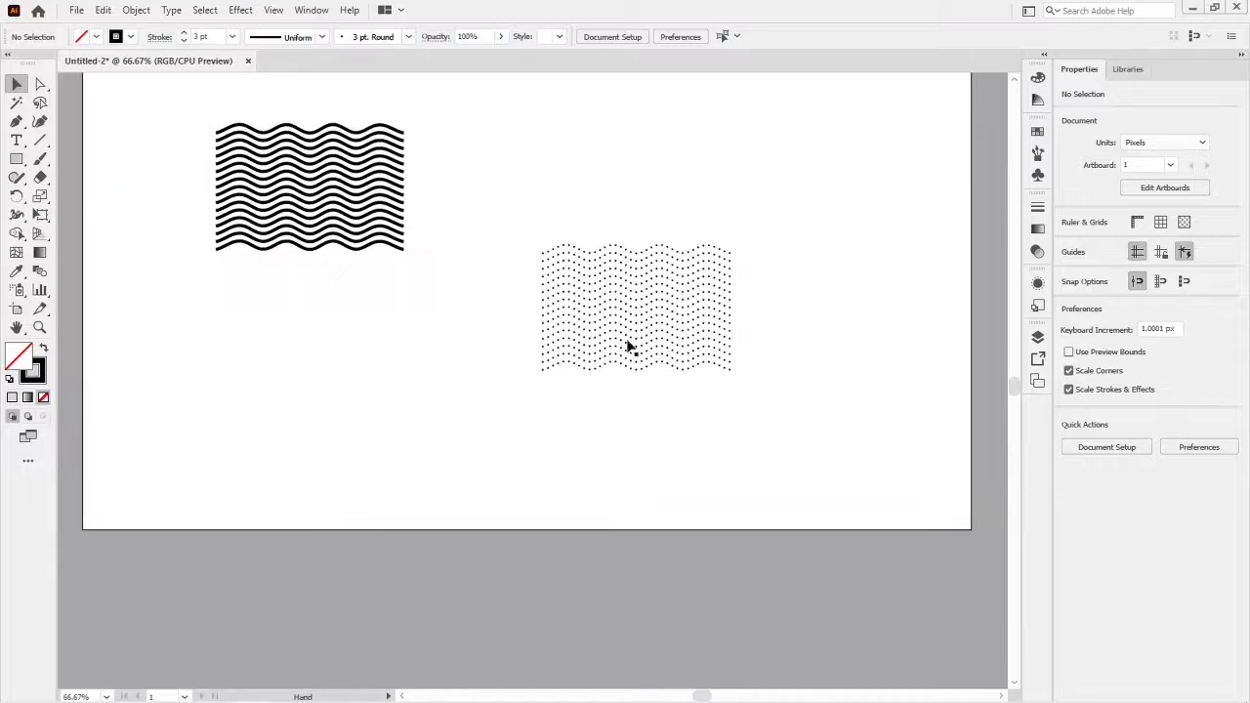
drag(674, 340, 344, 357)
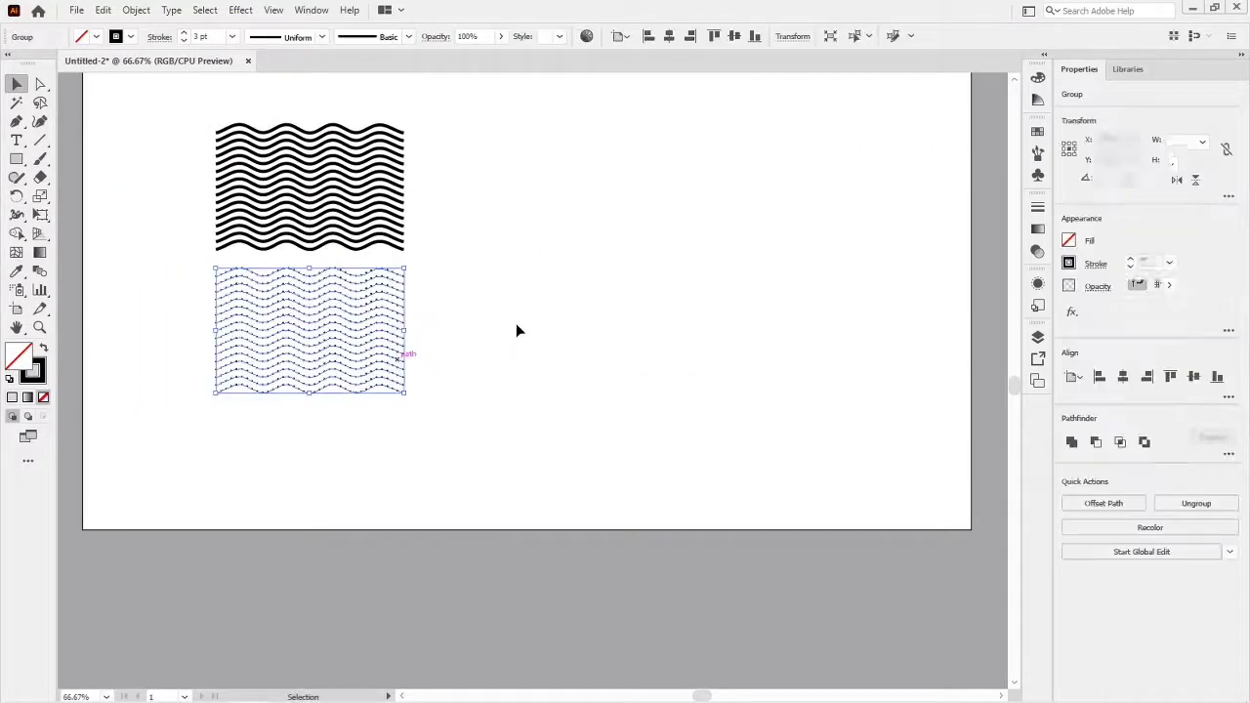
click(258, 441)
- Draw a circle in the empty area beside the patterns, apply the default fill and stroke, and size it to 154.5 px
scroll(254, 435, up, 1)
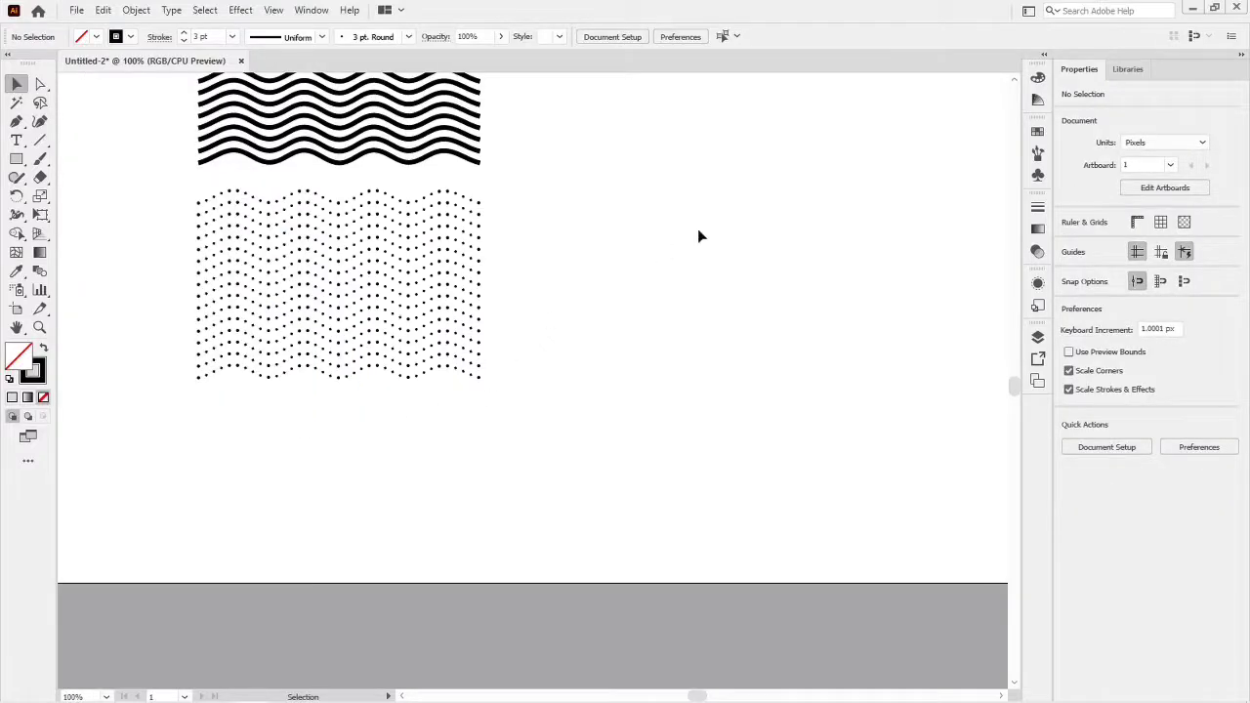
drag(698, 236, 610, 380)
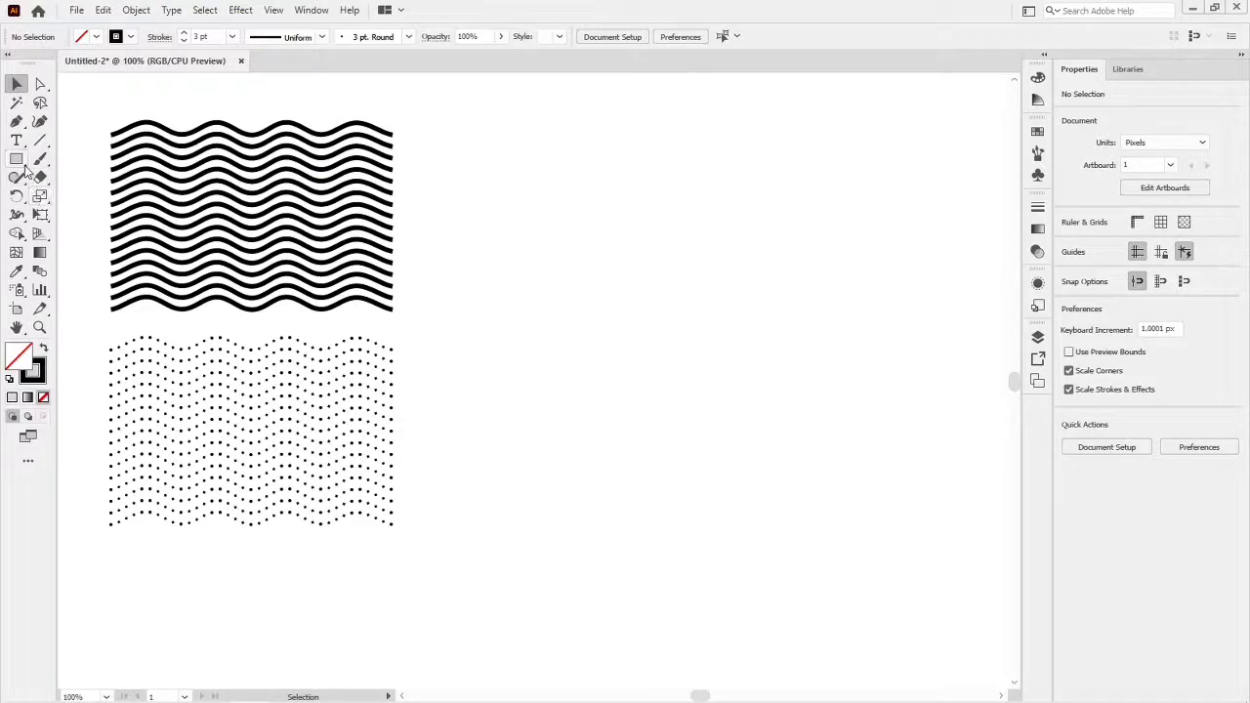
key(l)
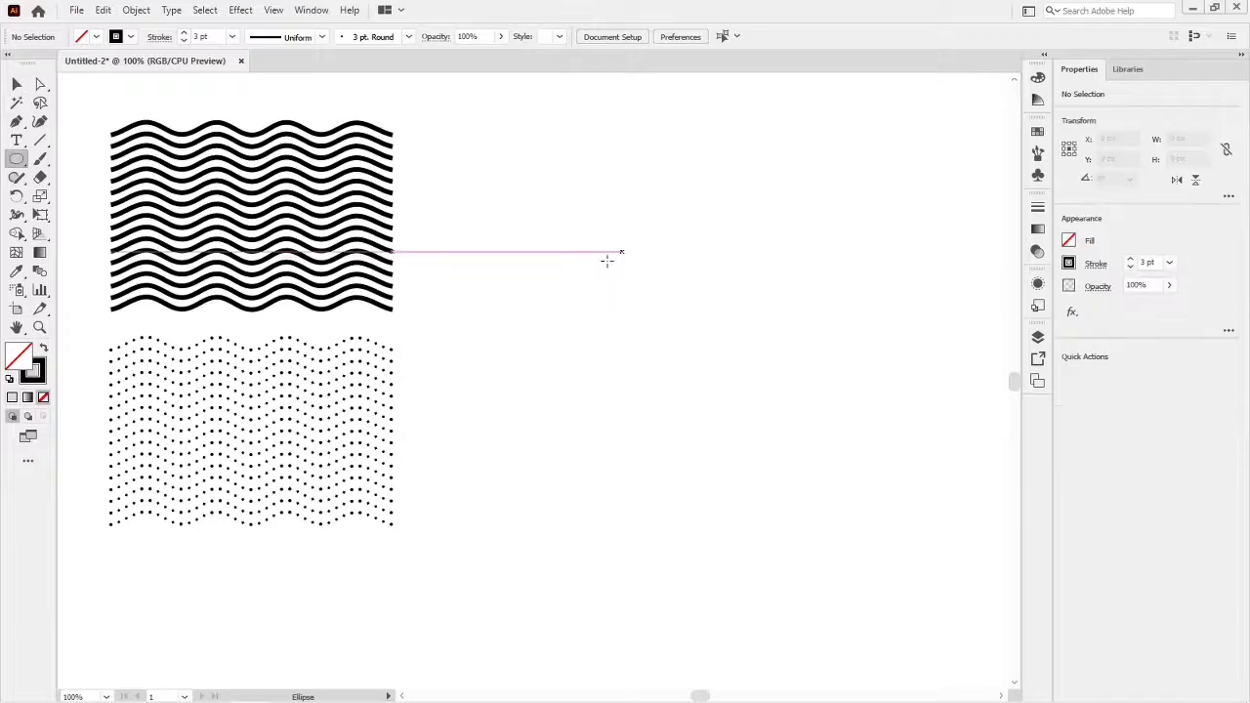
drag(702, 322, 791, 436)
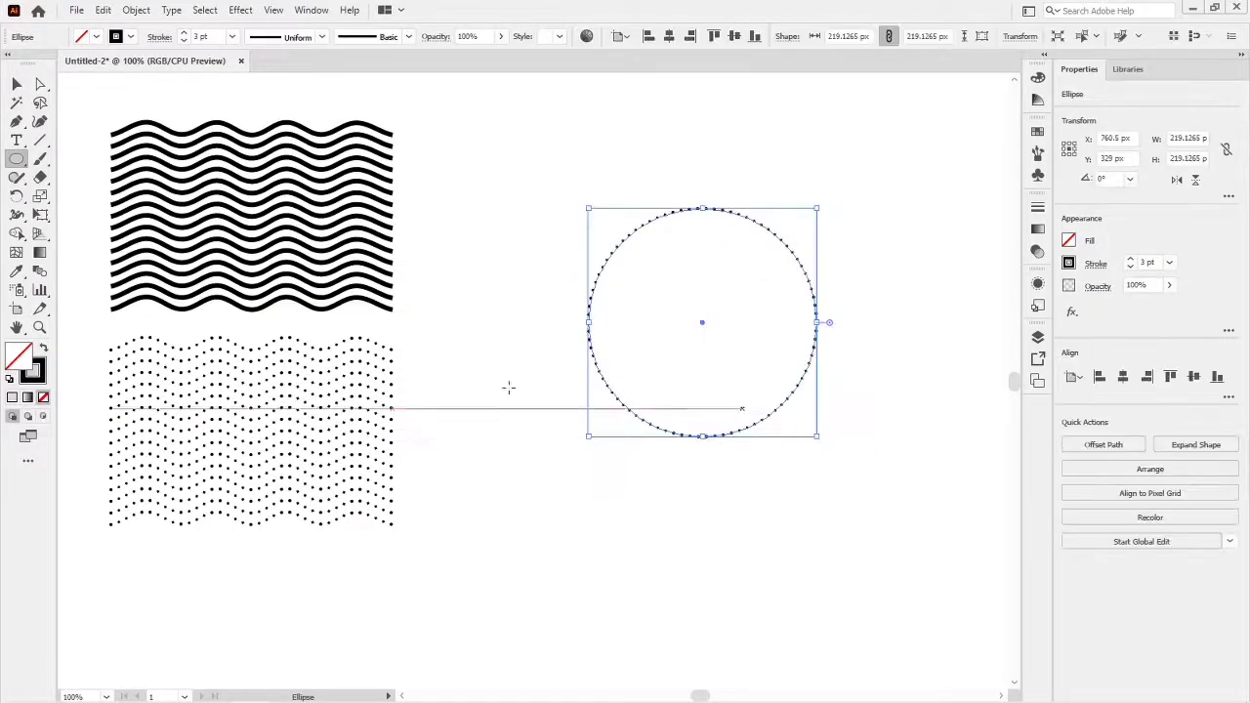
key(d)
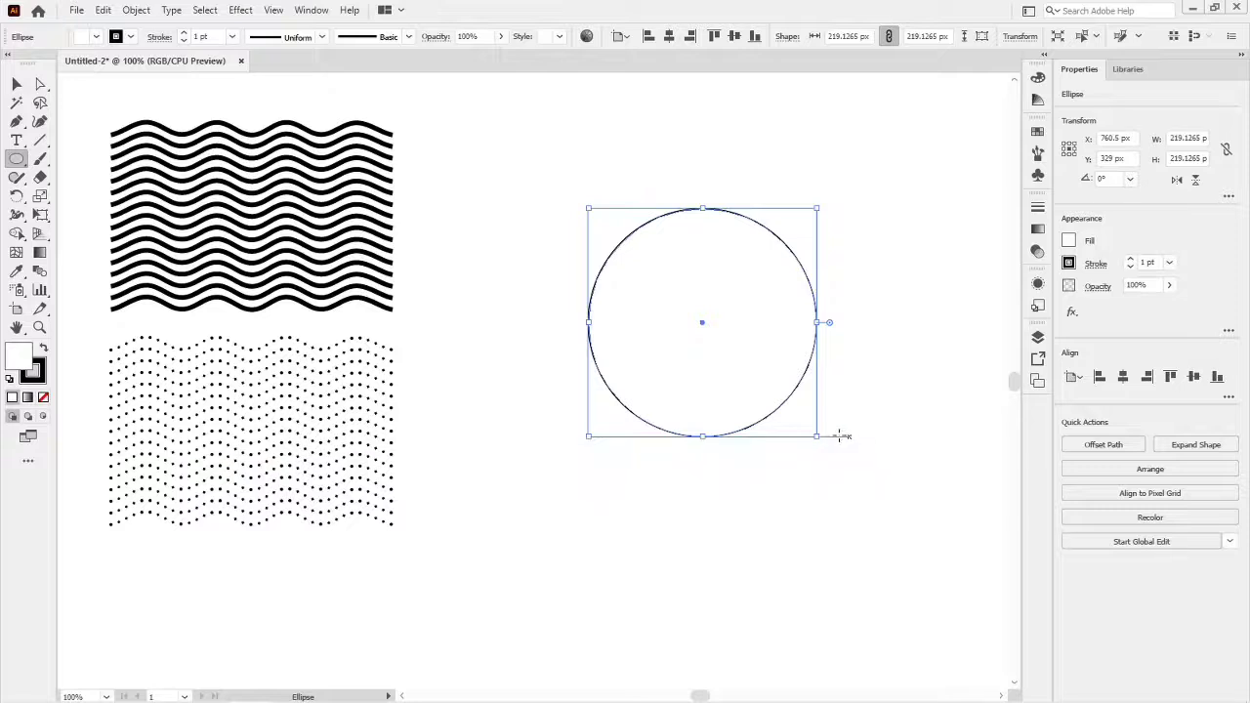
drag(818, 435, 783, 403)
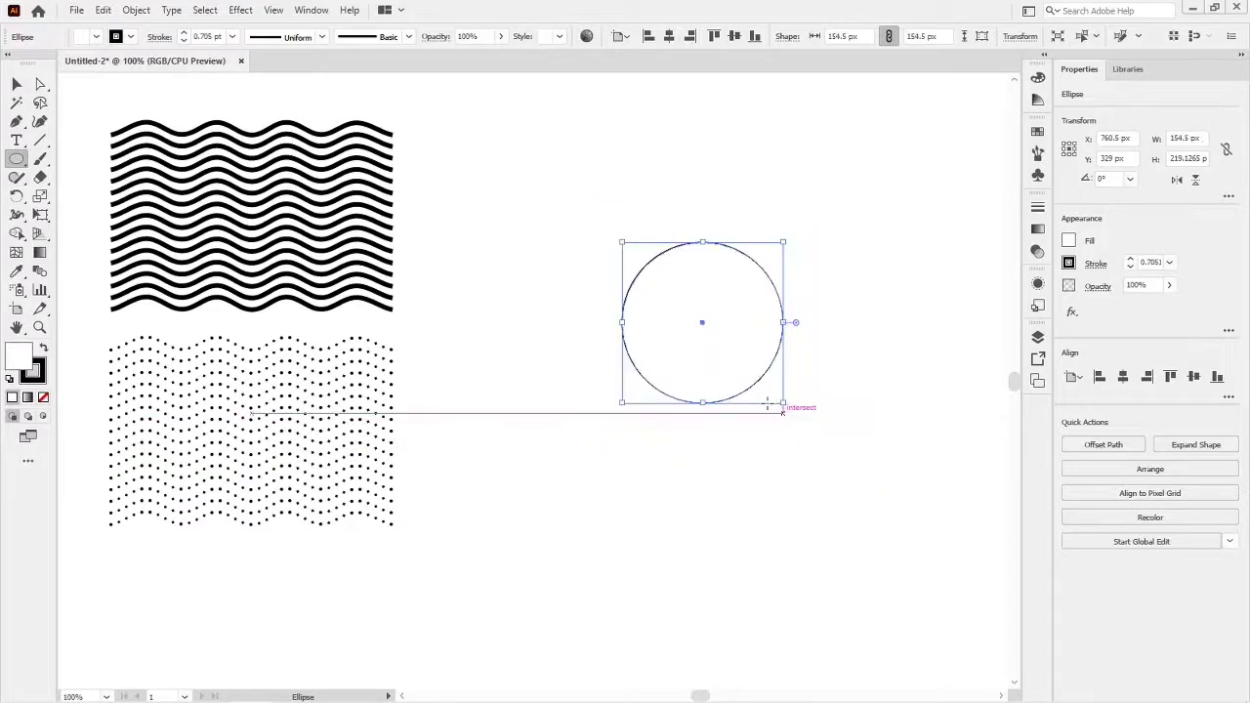
- Place the circle over the middle of the dotted wave group and align their vertical centers
key(v)
drag(700, 326, 253, 440)
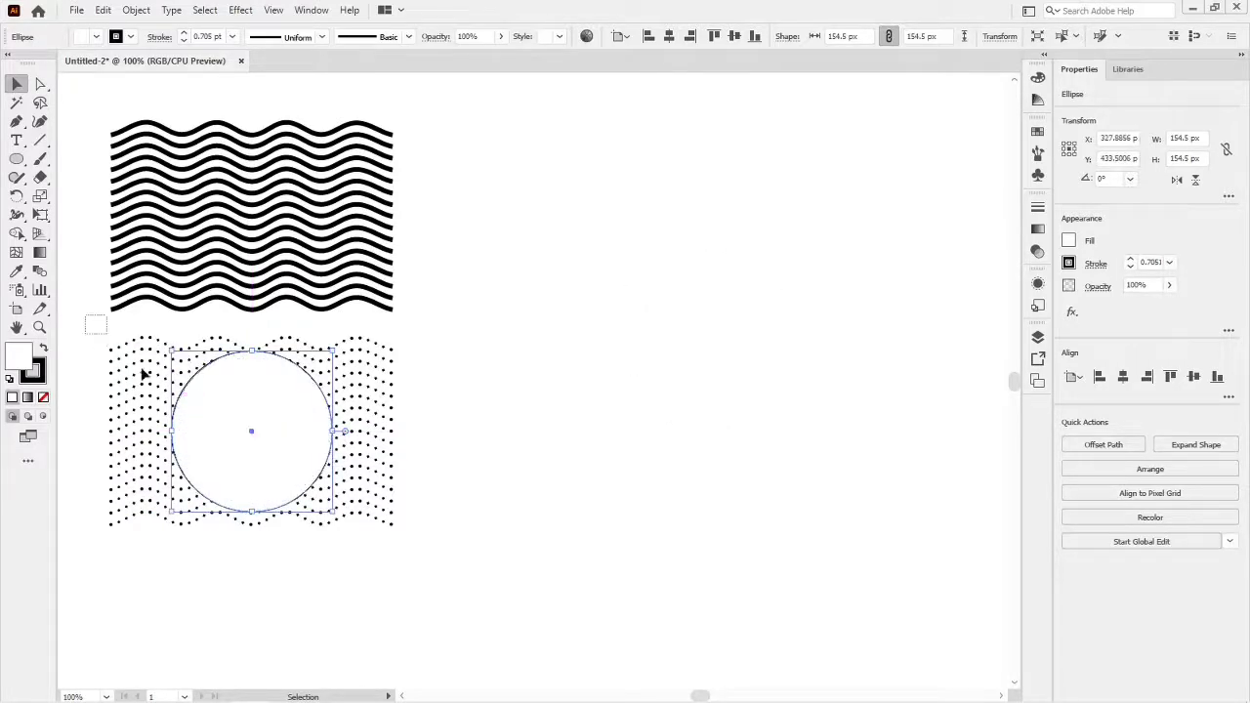
drag(144, 374, 214, 439)
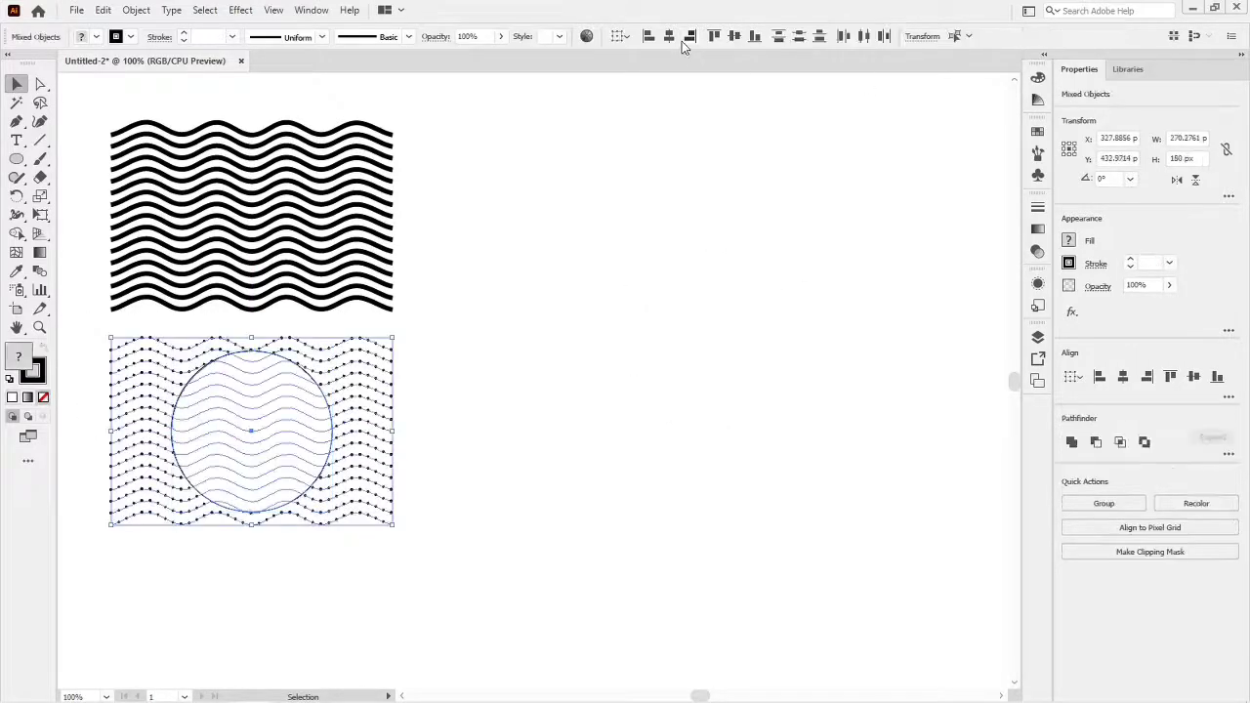
click(733, 36)
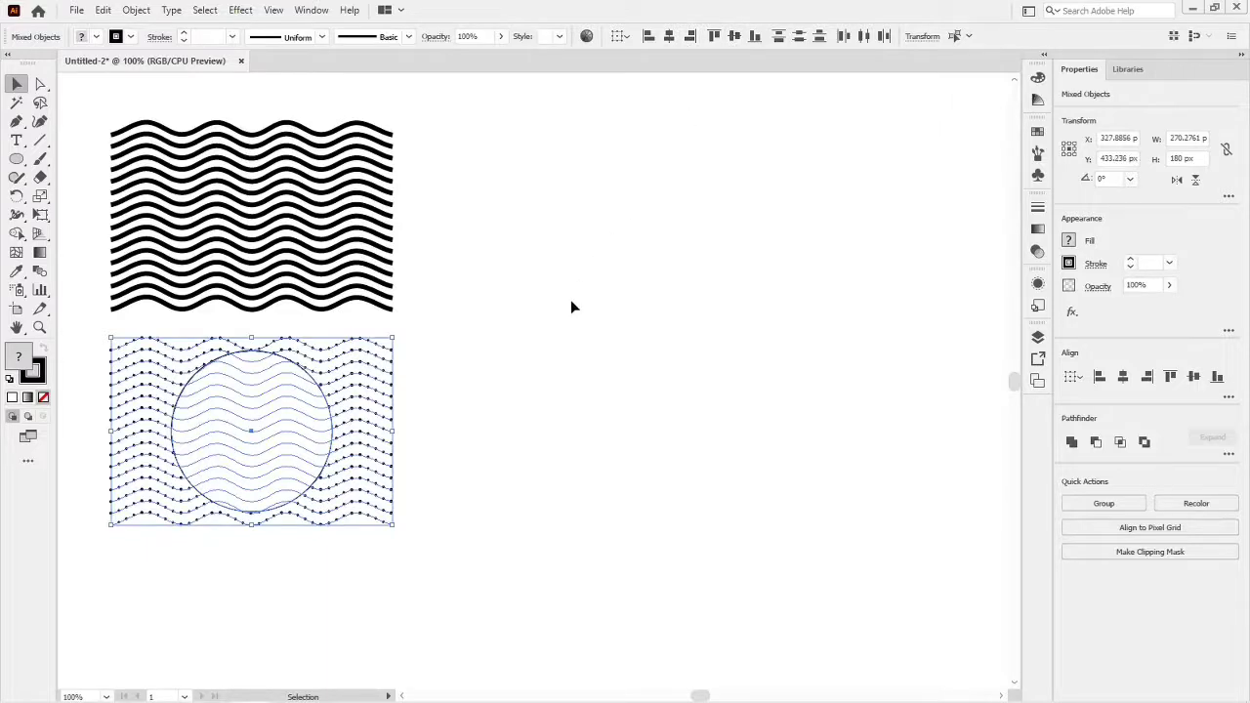
- Move the circle and dotted wave group together into the empty area to the right of the solid waves
click(521, 369)
drag(497, 383, 647, 355)
click(668, 496)
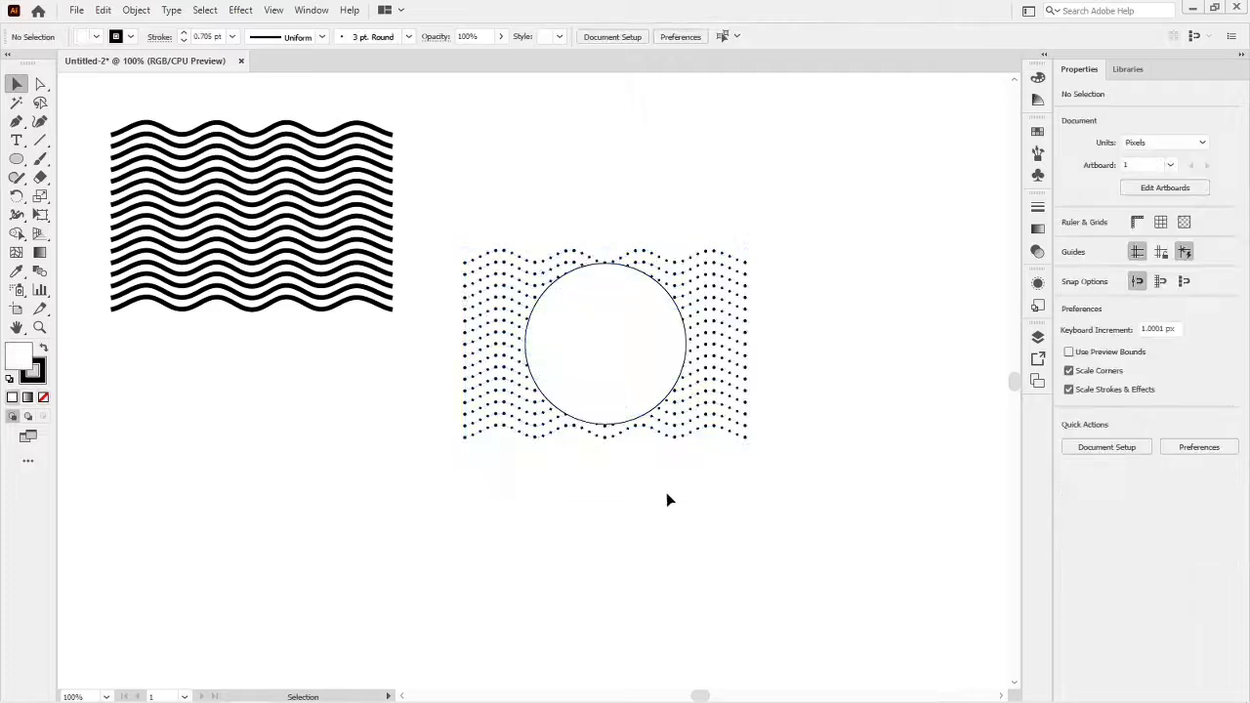
- Remove both the fill and the stroke from the circle over the dotted waves
click(652, 380)
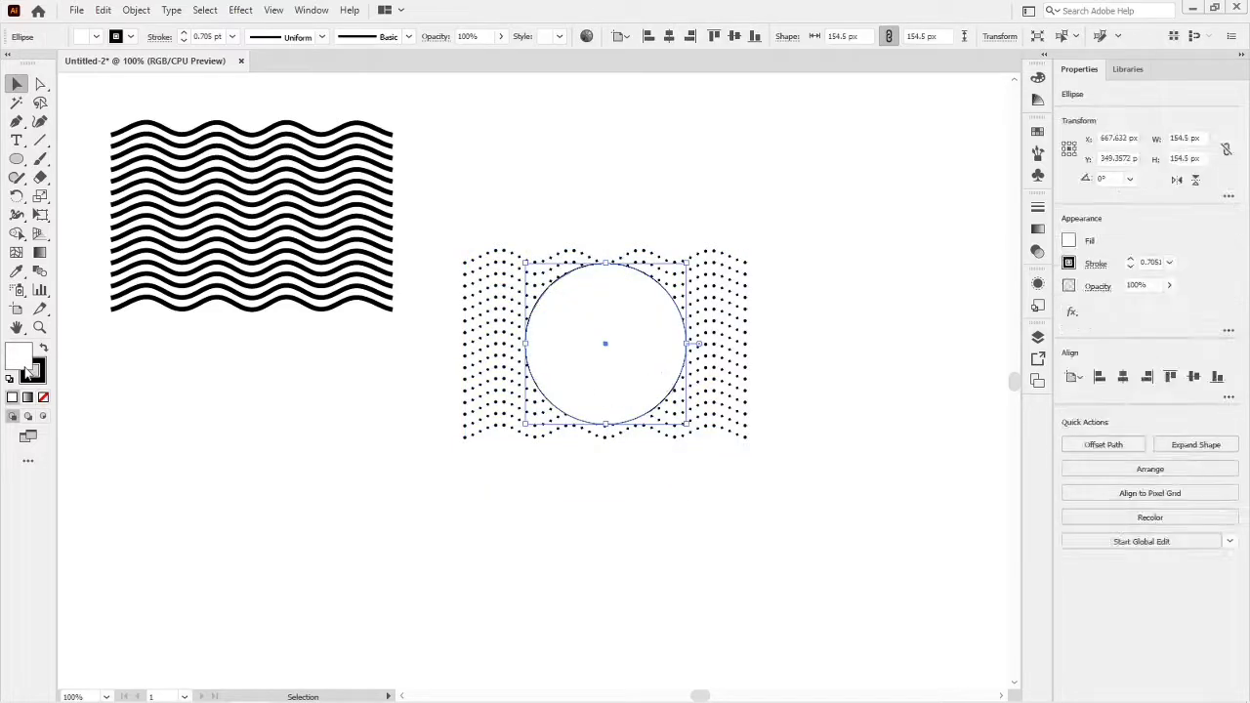
click(43, 398)
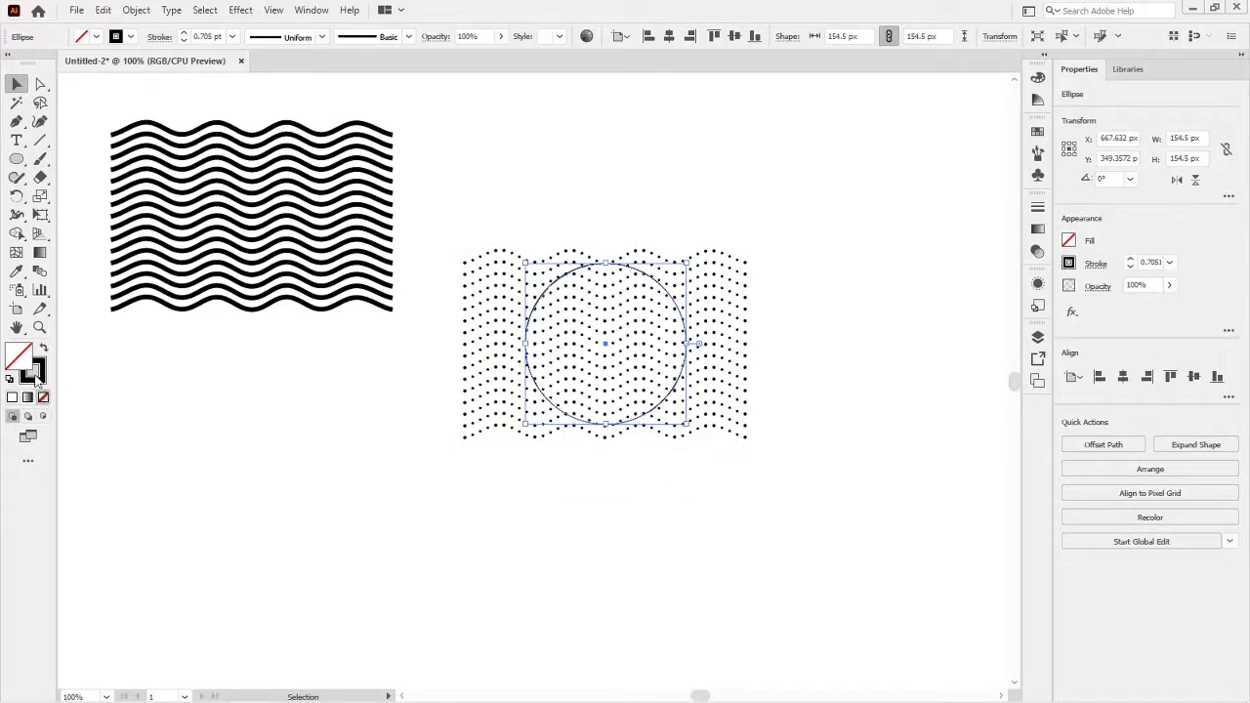
click(33, 370)
click(43, 398)
click(433, 472)
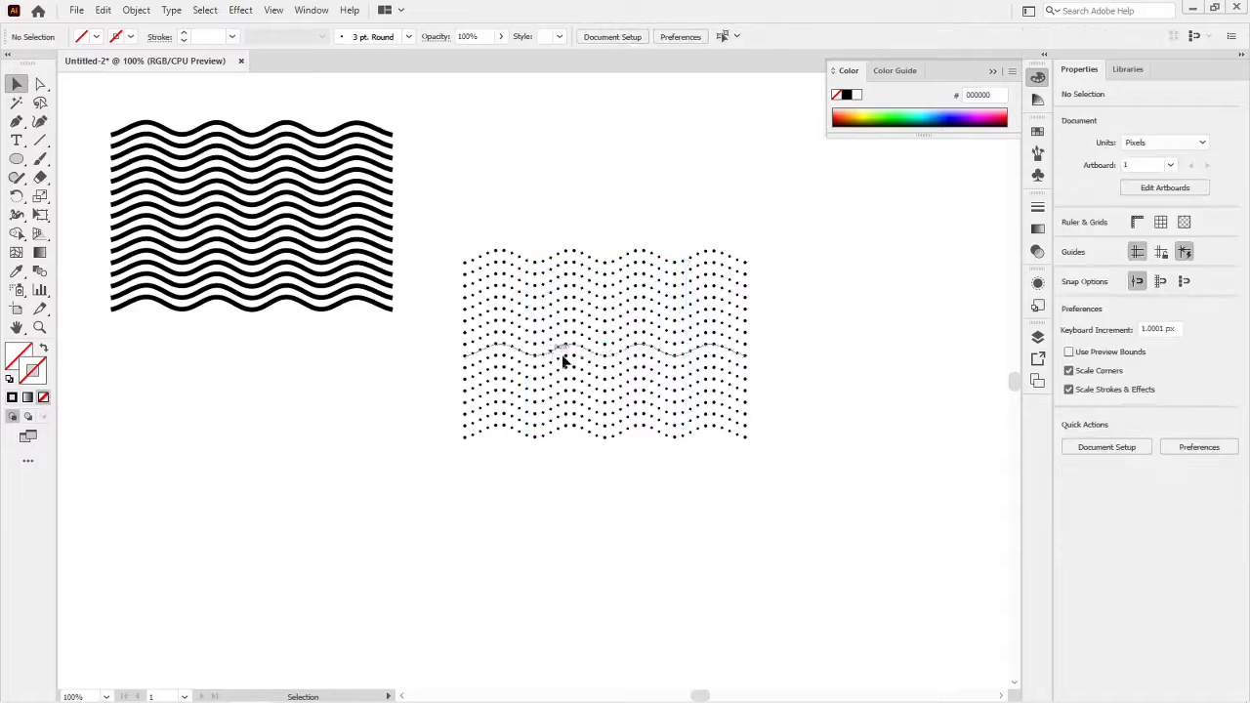
- Make a clipping mask from the circle and the dotted wave group to crop the dots to a round shape
drag(595, 230, 717, 475)
right_click(660, 385)
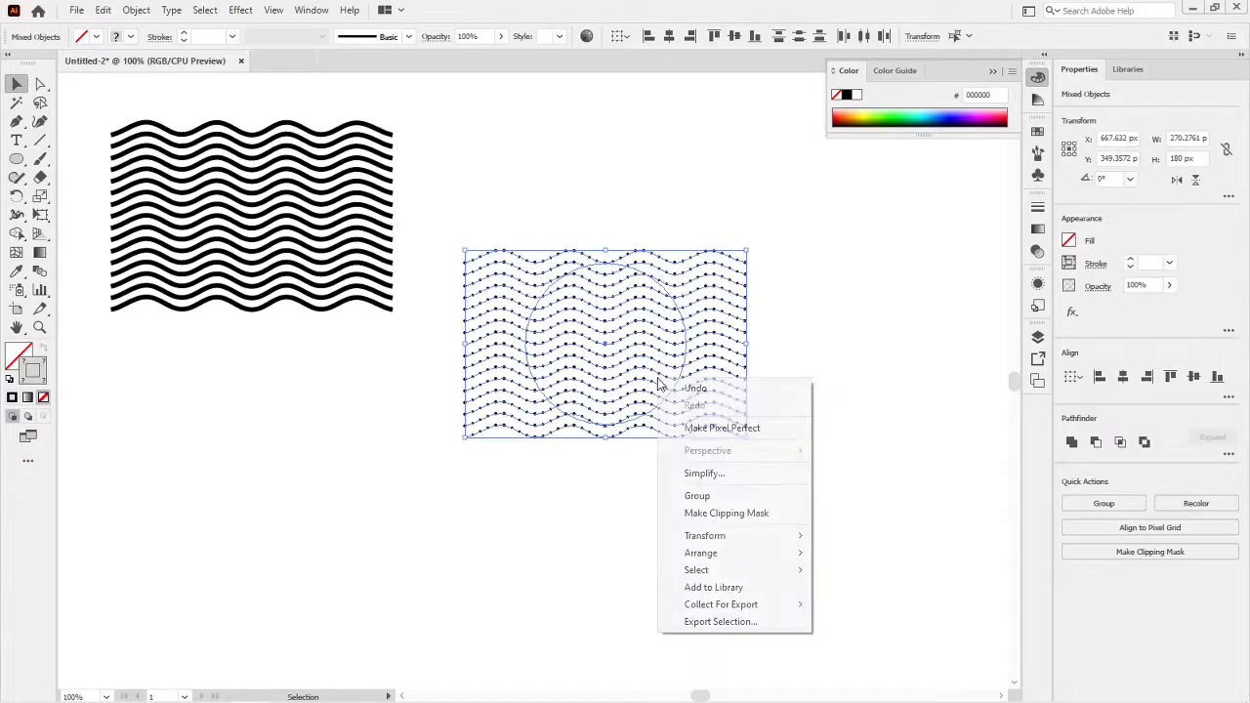
click(703, 513)
click(698, 497)
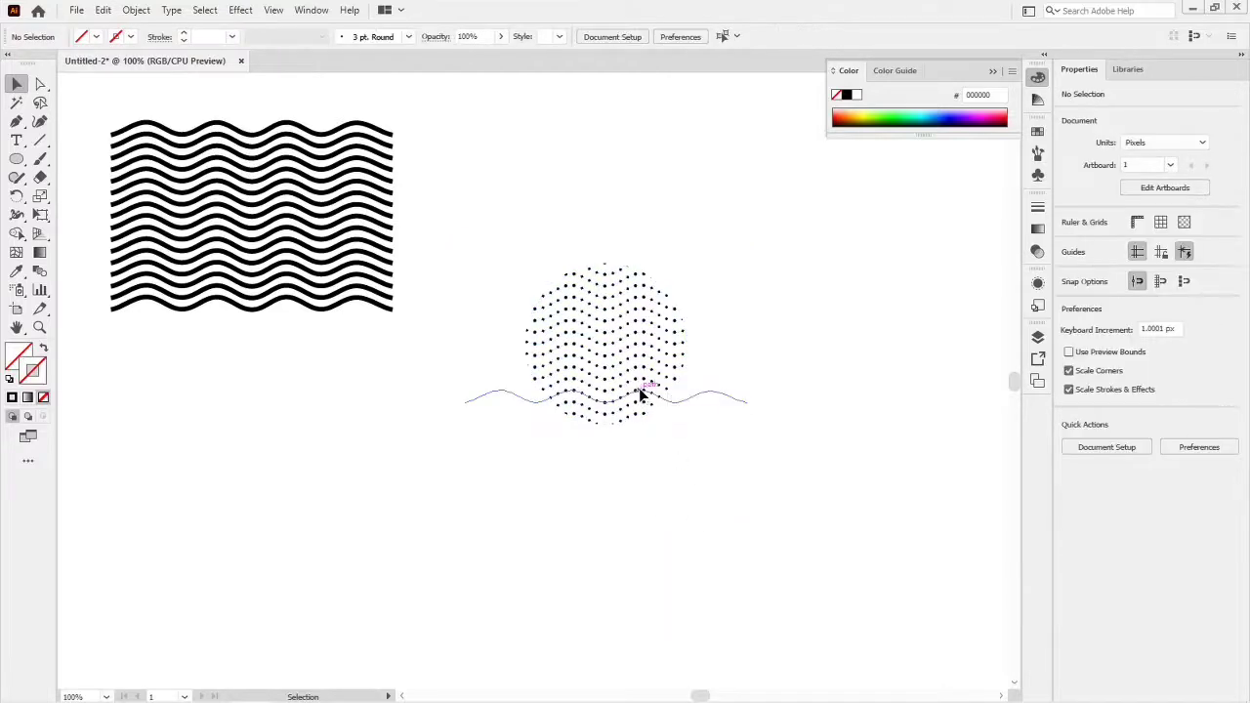
- Enlarge the clipped dotted circle to about 250 px across and move it up beside the solid waves
click(642, 397)
drag(687, 426, 736, 474)
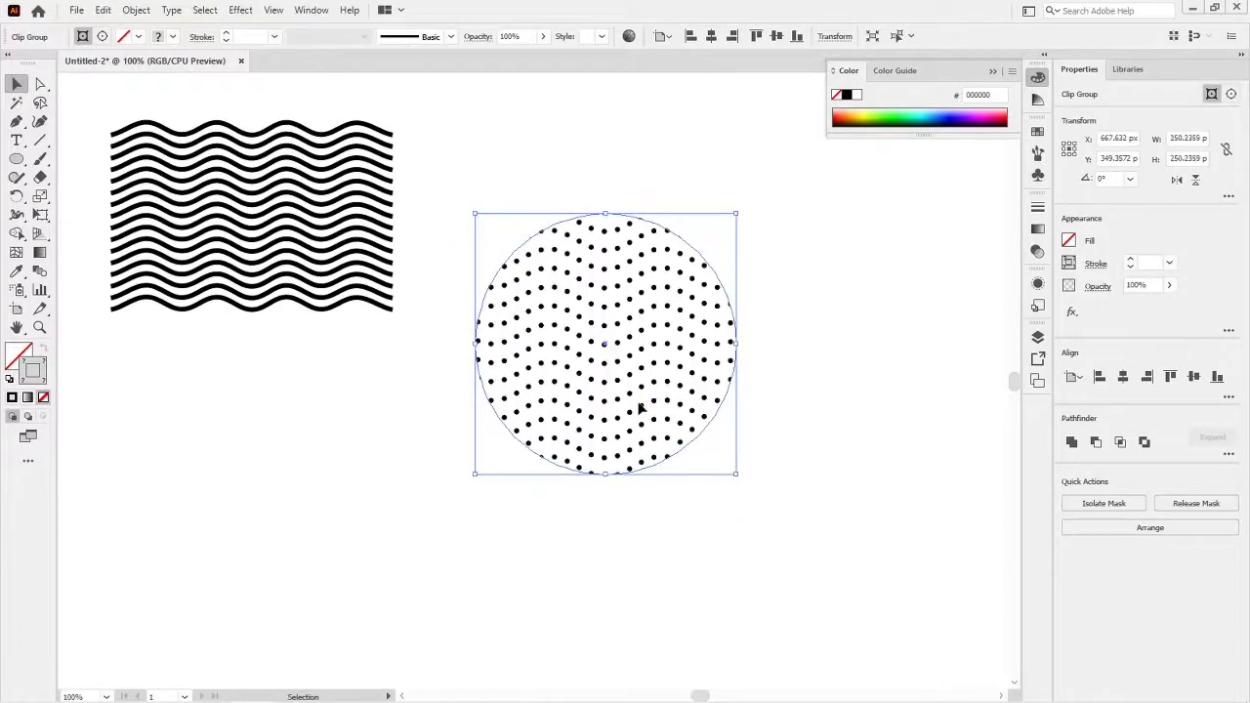
click(850, 440)
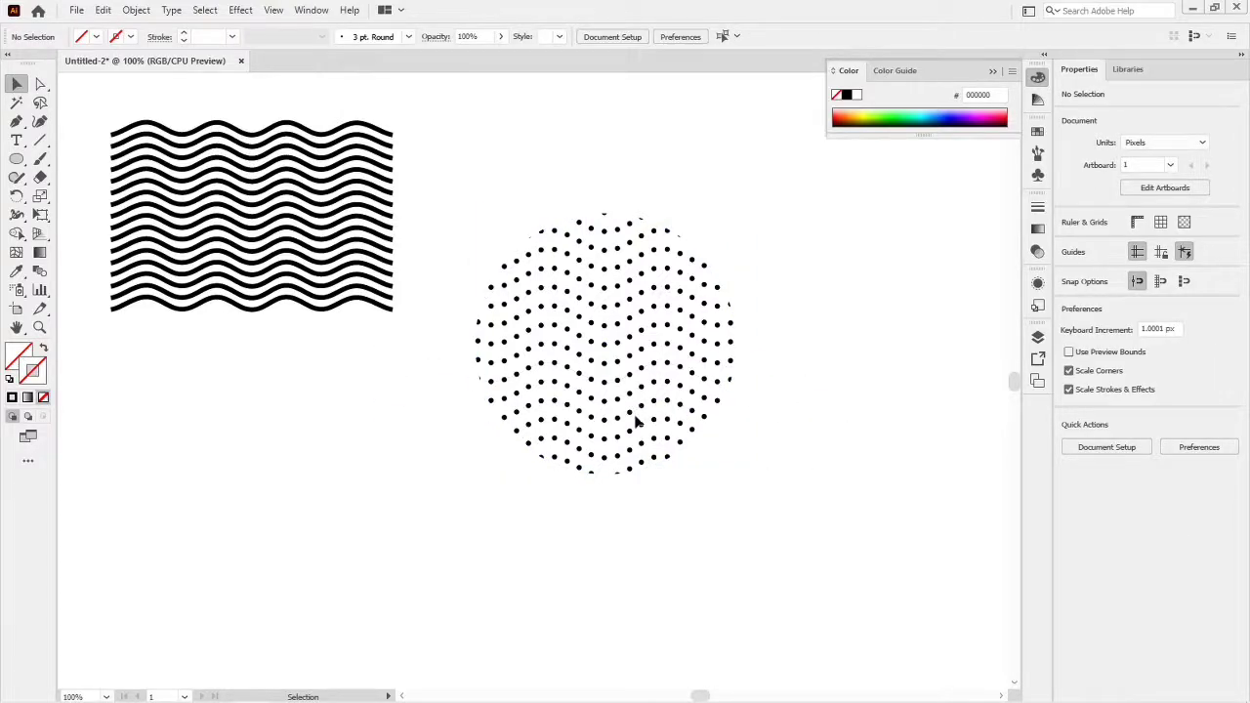
drag(633, 420, 665, 338)
click(753, 463)
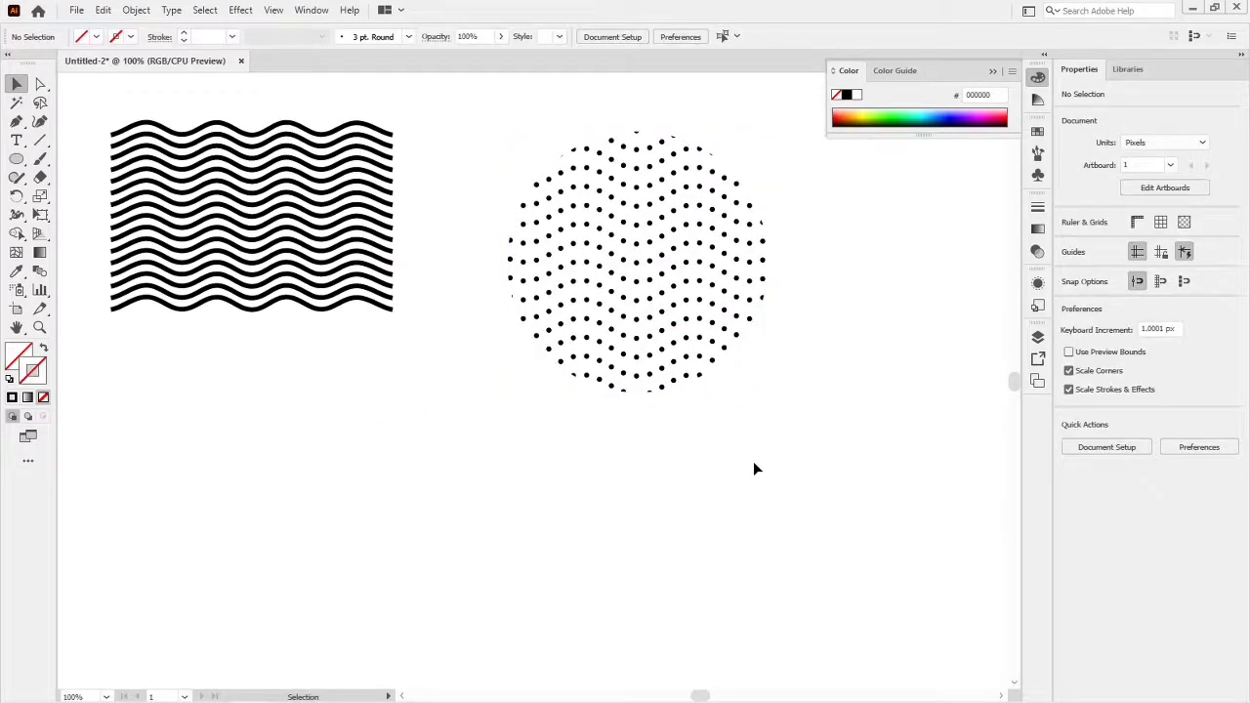
- Draw an upright rectangle about 128 by 179 px below the patterns with default fill and stroke, and duplicate it alongside
key(m)
drag(332, 418, 465, 606)
key(d)
drag(411, 519, 543, 519)
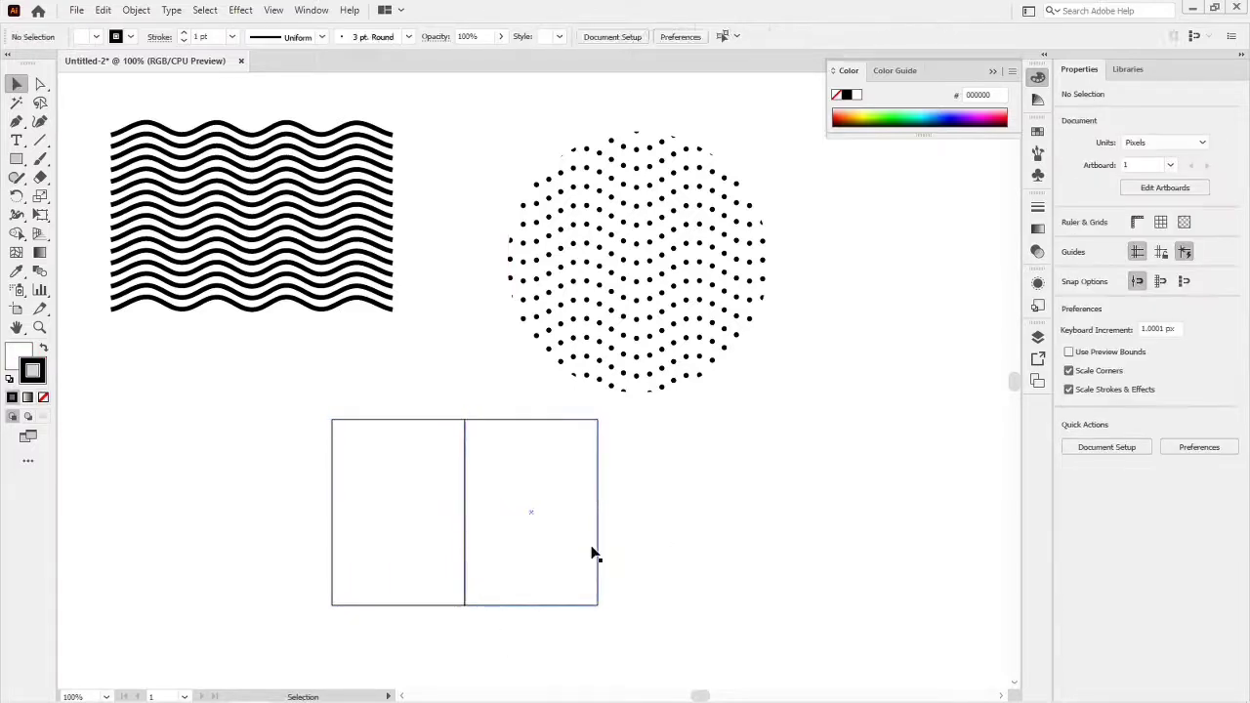
- Rotate the two rectangles 45° in opposite directions and overlap them so their lowest corners meet in a V
drag(595, 625, 548, 627)
click(381, 576)
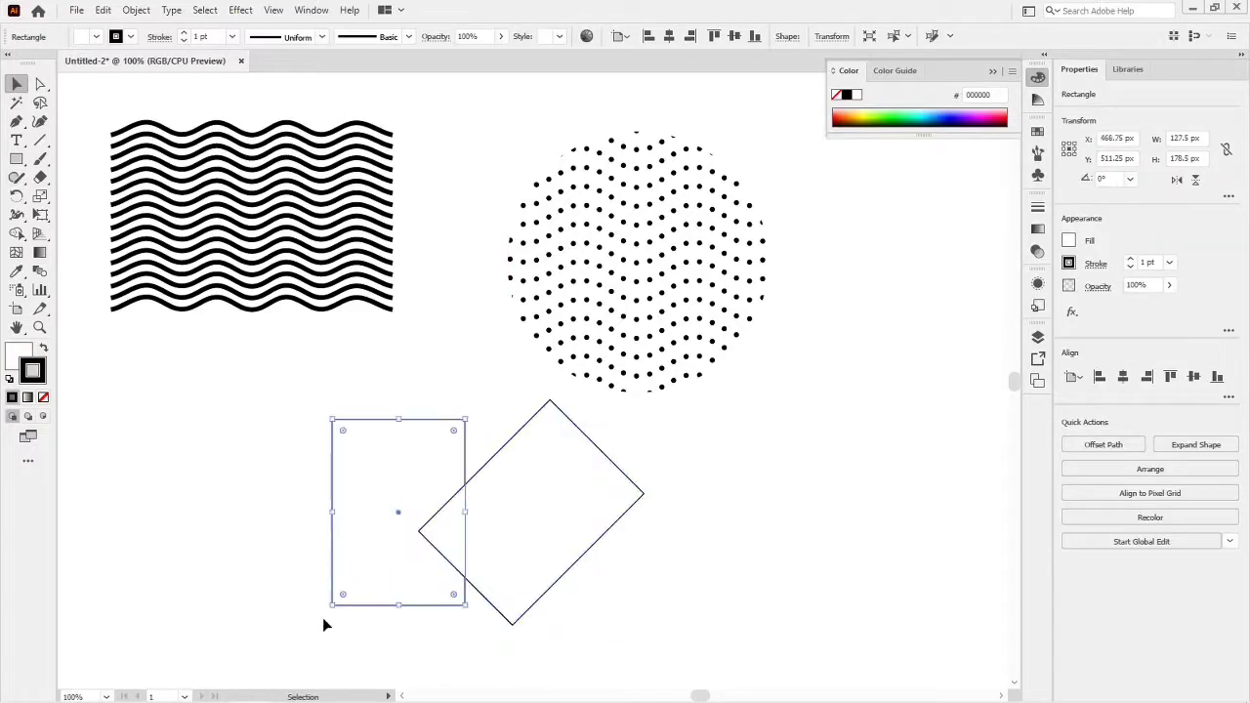
drag(326, 623, 408, 640)
drag(577, 591, 482, 594)
click(561, 596)
- Fully round the two upper-end corners of both tilted rectangles to form the lobes of a heart
key(a)
click(548, 494)
shift+click(454, 400)
shift+click(379, 400)
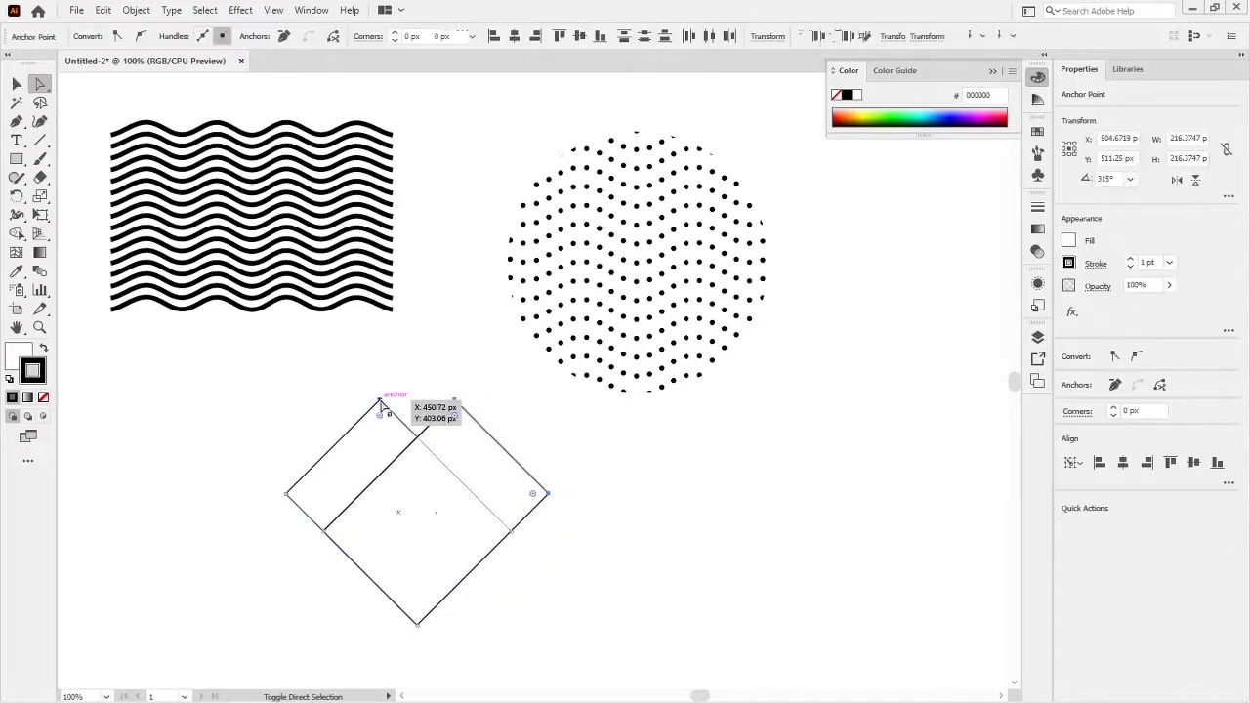
shift+click(286, 495)
drag(302, 494, 411, 514)
- Merge the two overlapping rounded shapes into a single heart with the Shape Builder tool
key(v)
drag(220, 413, 535, 576)
click(15, 236)
drag(339, 473, 474, 482)
- Move the merged heart aside and delete the leftover pieces behind it
key(v)
click(570, 485)
drag(413, 434, 732, 466)
drag(547, 499, 296, 552)
key(Delete)
- Scale the heart to about 162 by 154 px and center it over the solid wave group
drag(712, 642, 381, 580)
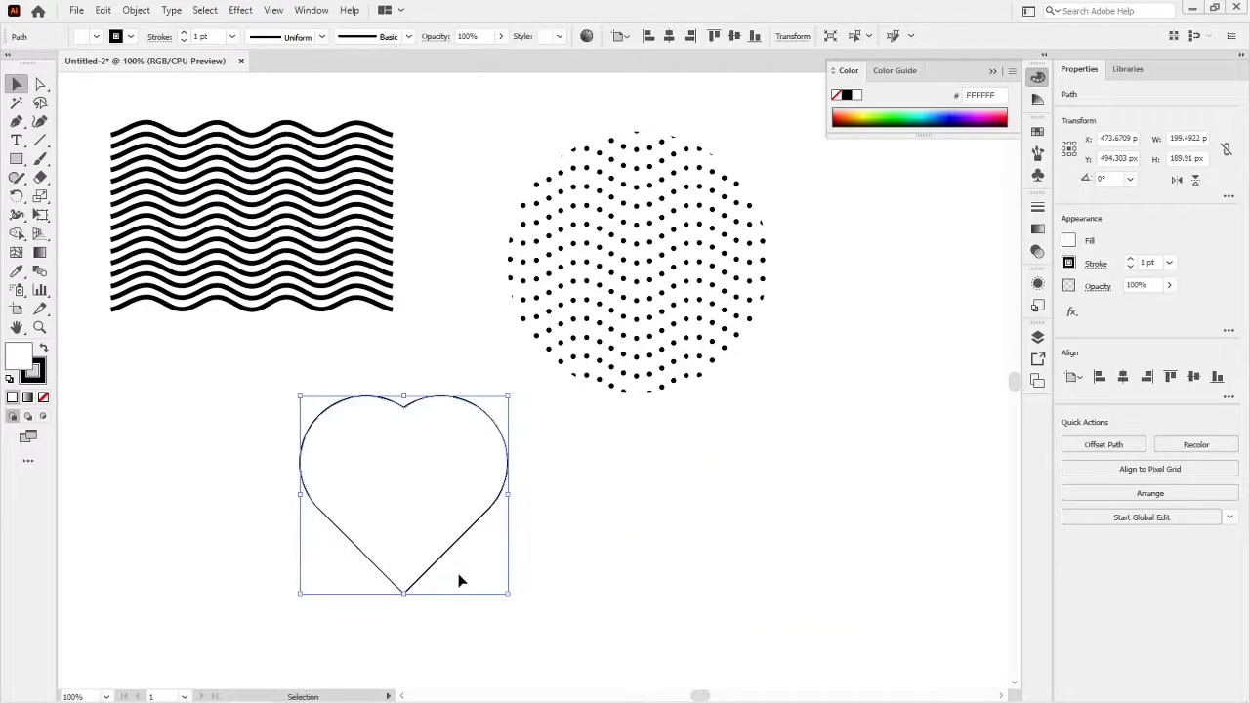
drag(508, 592, 488, 575)
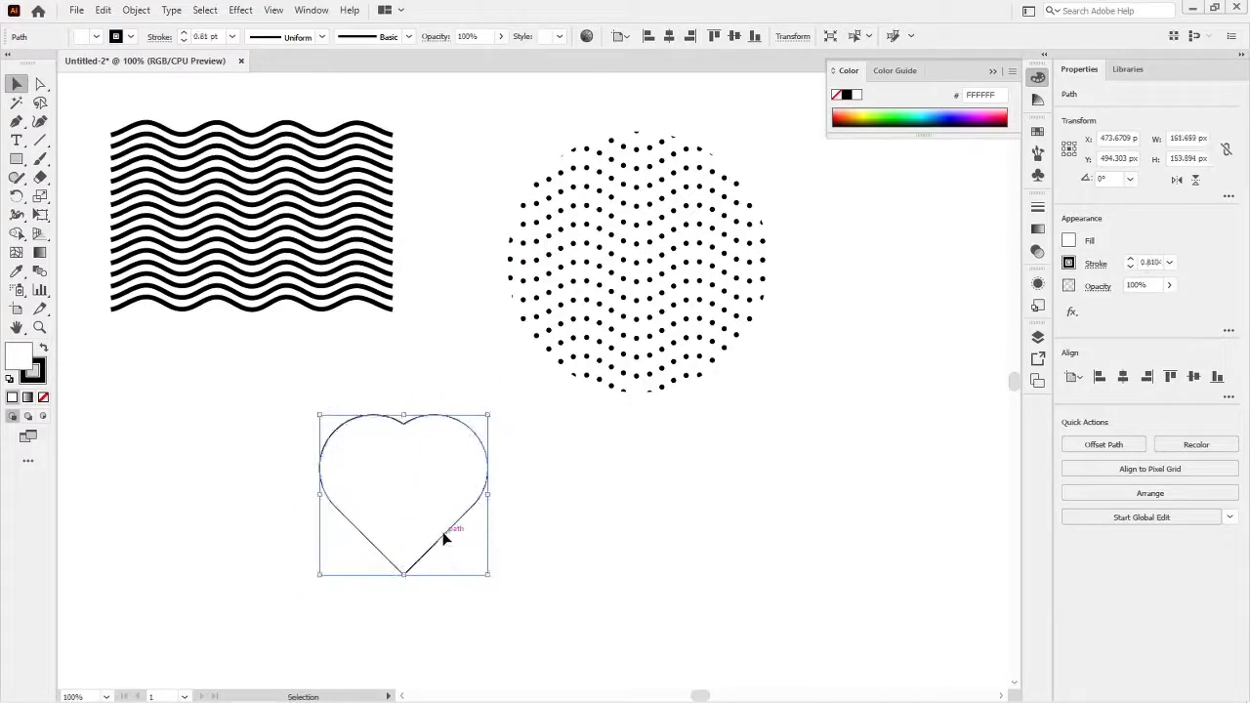
drag(444, 537, 291, 263)
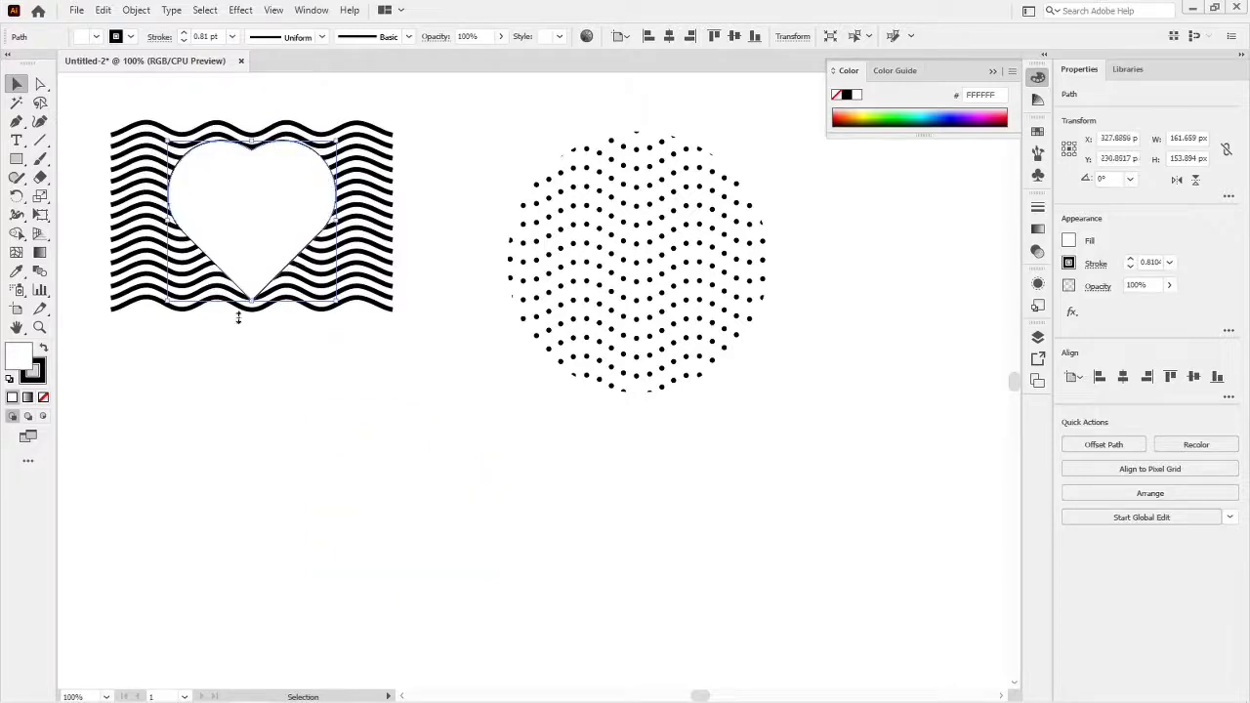
shift+click(161, 192)
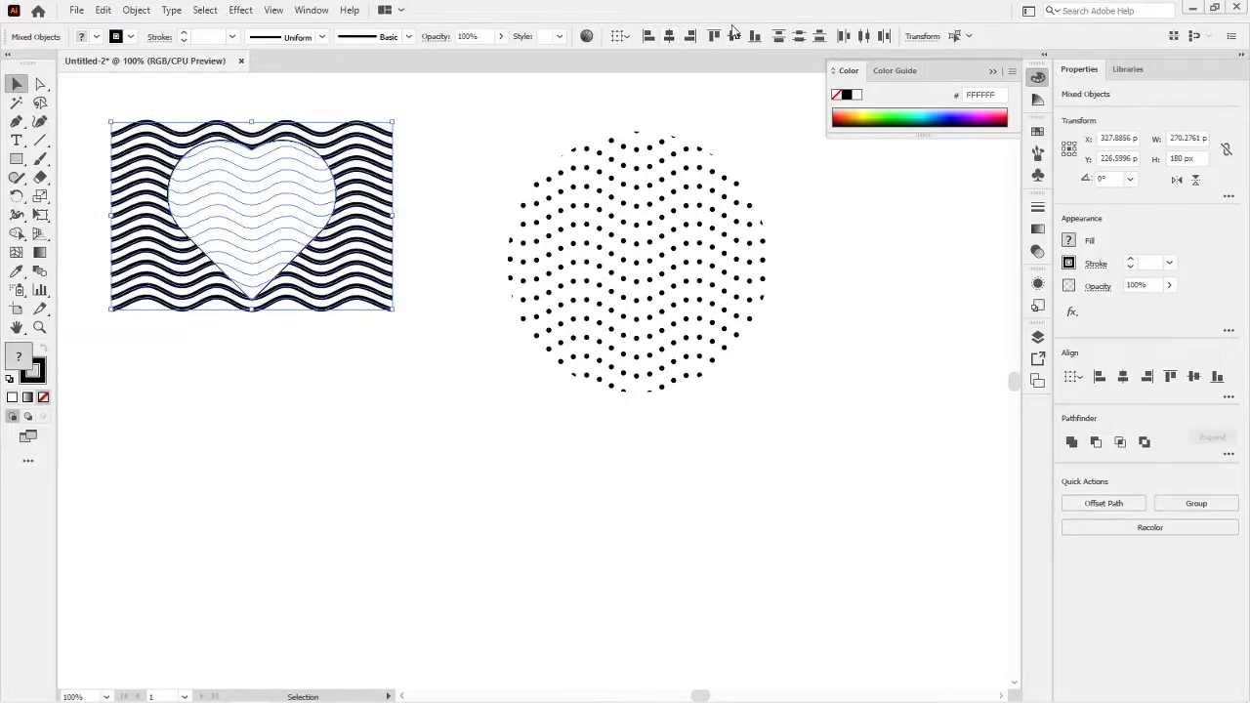
click(374, 361)
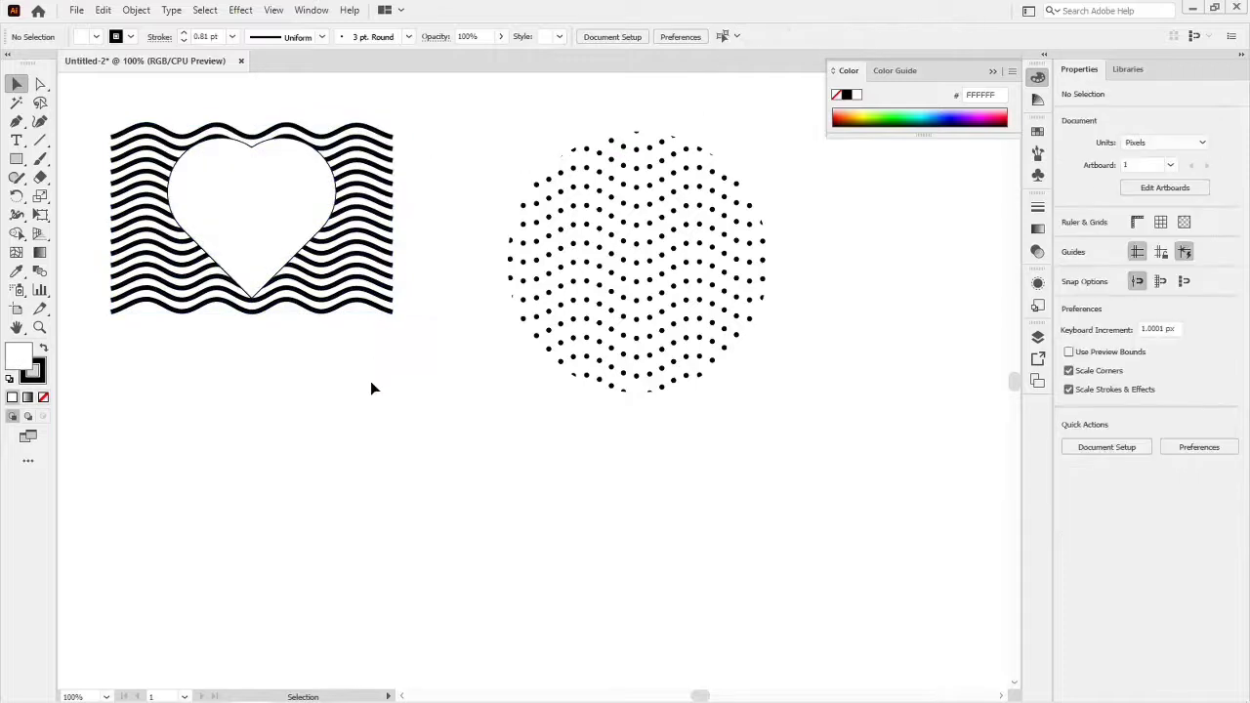
- Remove both the fill and the stroke from the heart over the solid waves
click(274, 234)
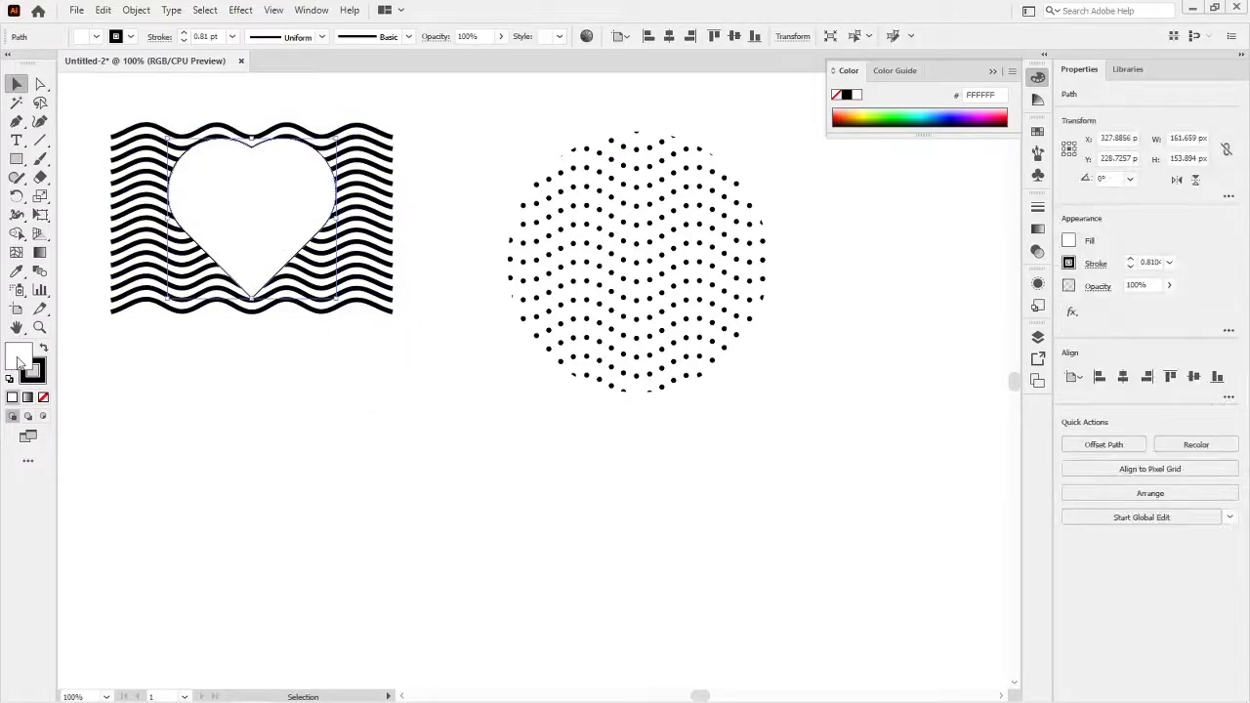
click(43, 398)
key(x)
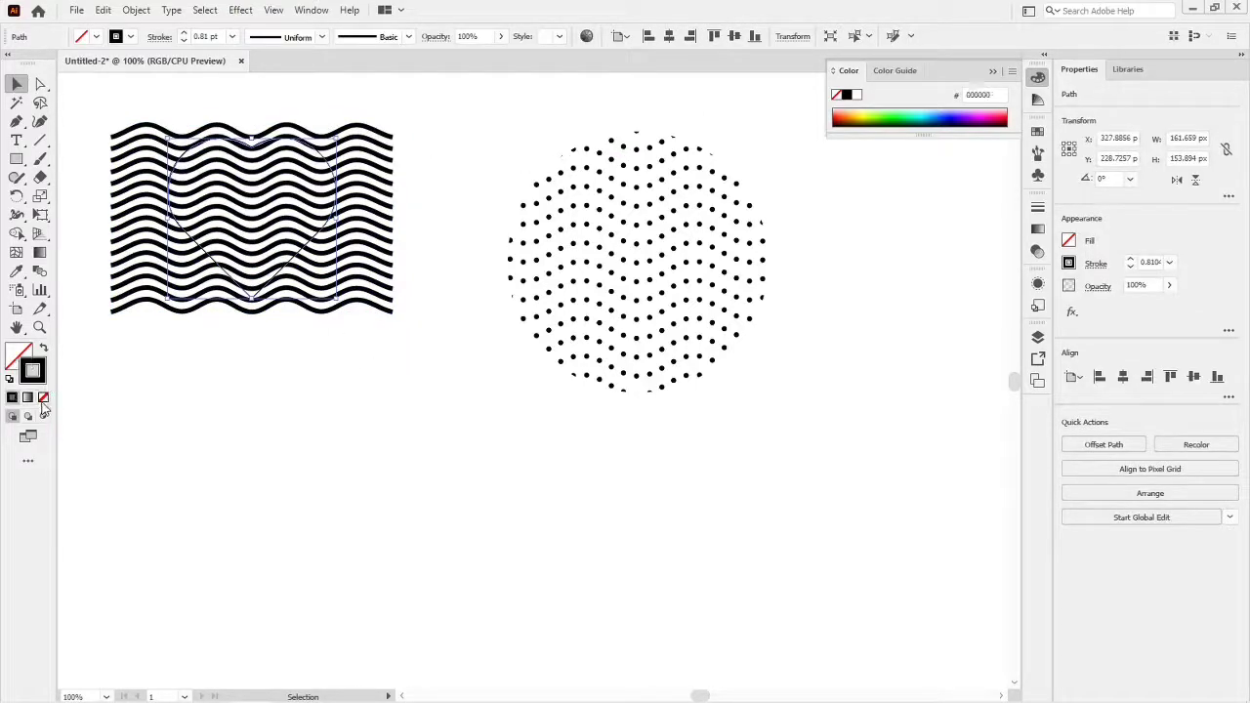
click(43, 399)
click(111, 402)
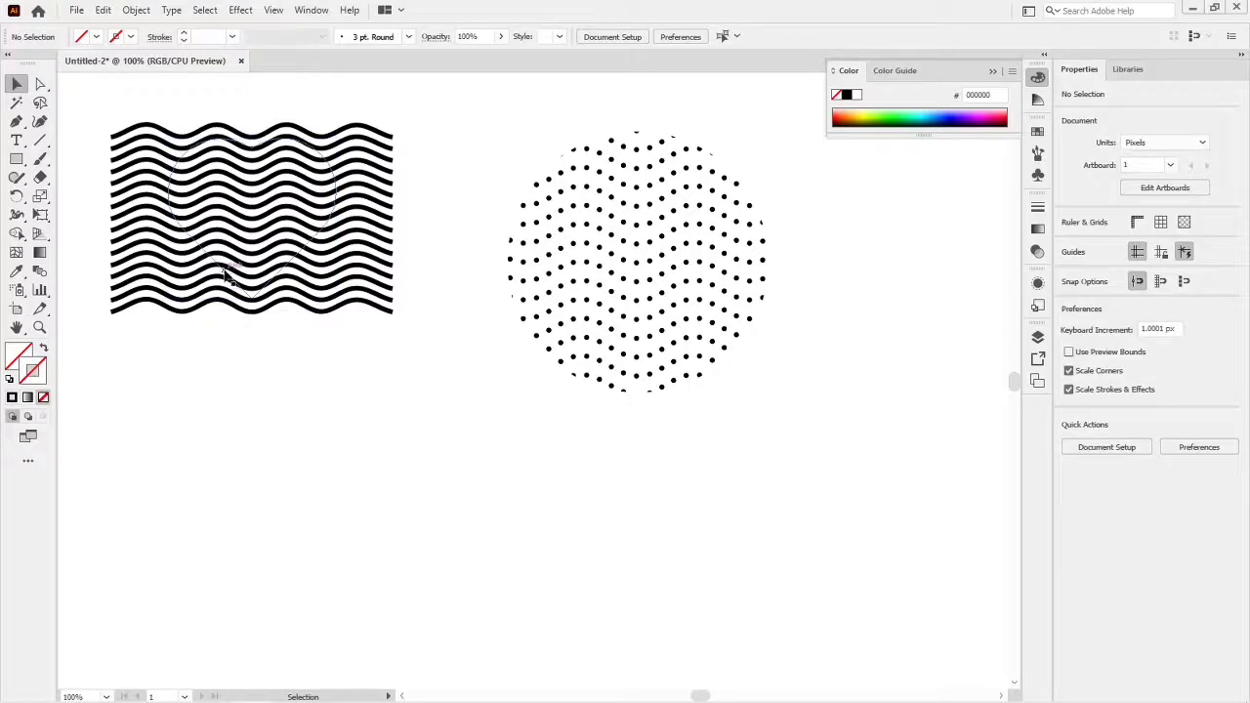
- Set the stroke of the solid wave group to the red swatch R=237 G=28 B=36
click(226, 277)
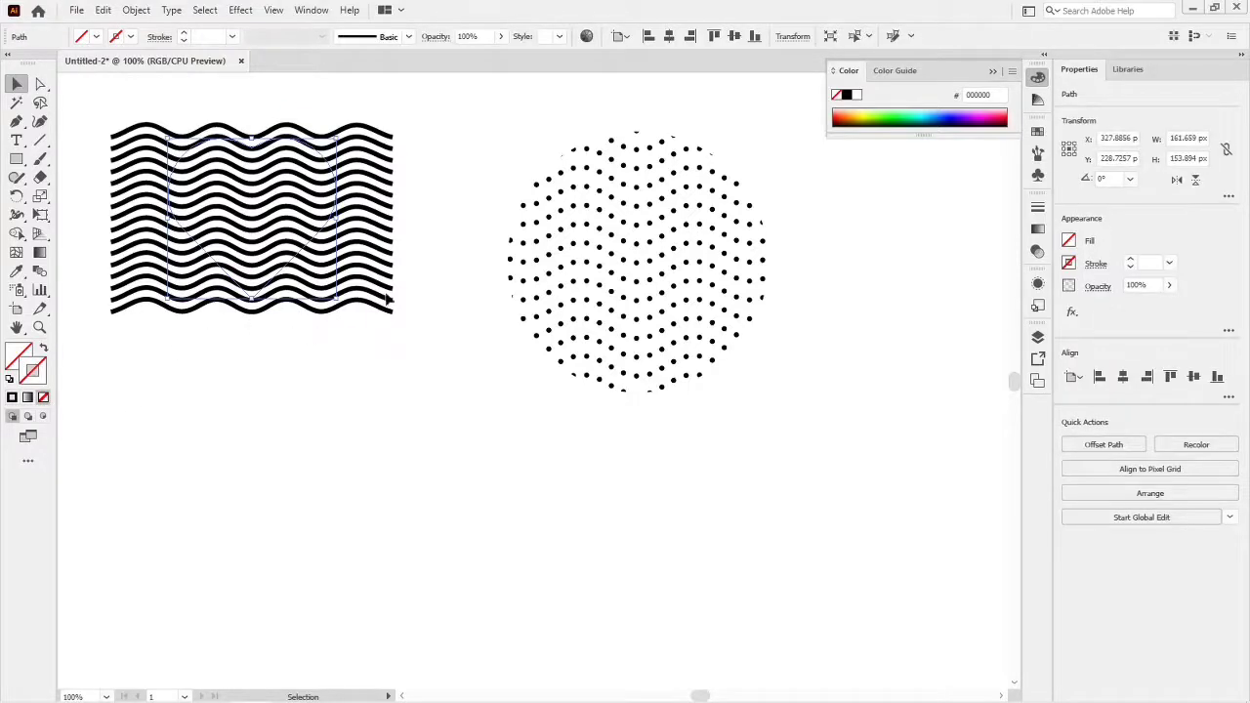
click(387, 301)
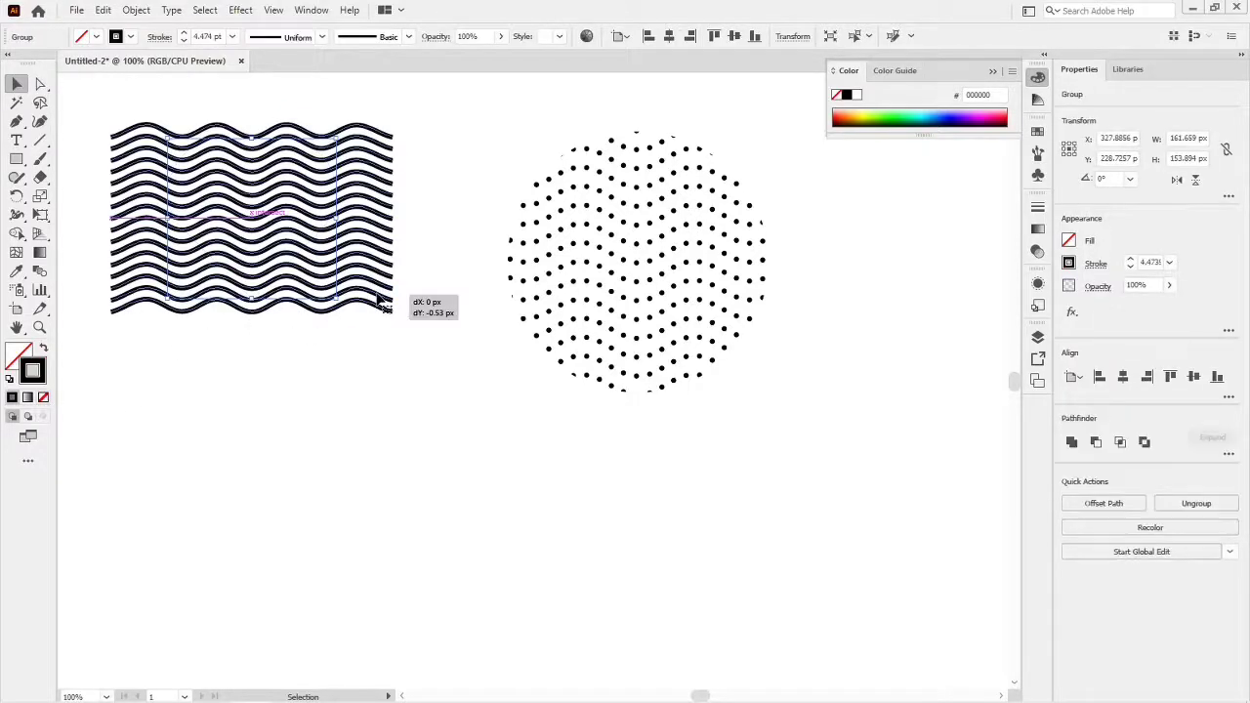
click(131, 37)
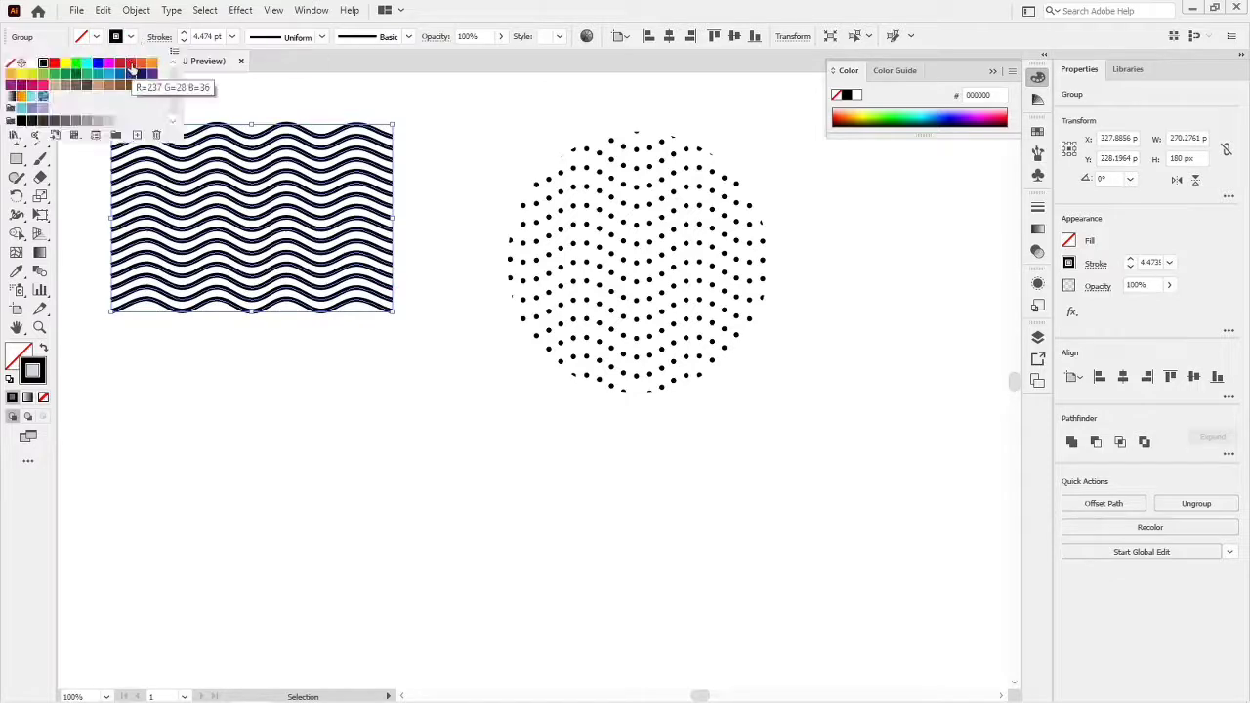
click(130, 65)
click(375, 418)
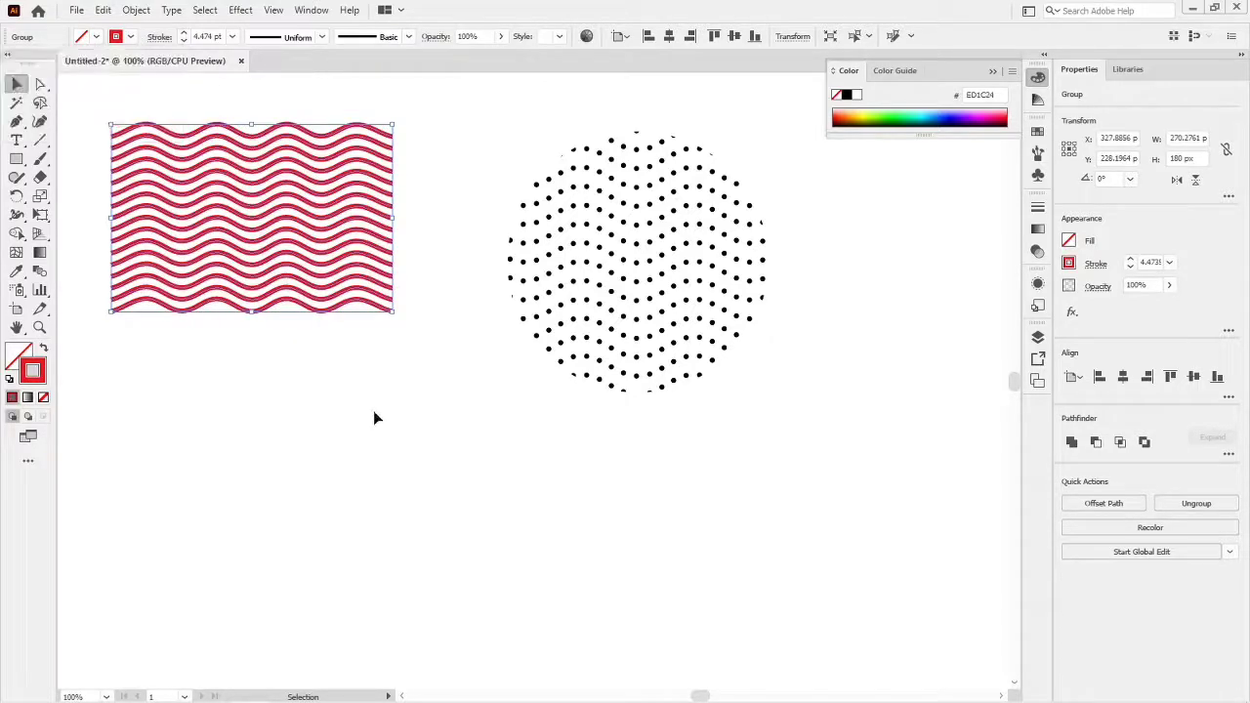
- Make a clipping mask from the heart and the red wave group
click(371, 334)
drag(85, 127, 323, 321)
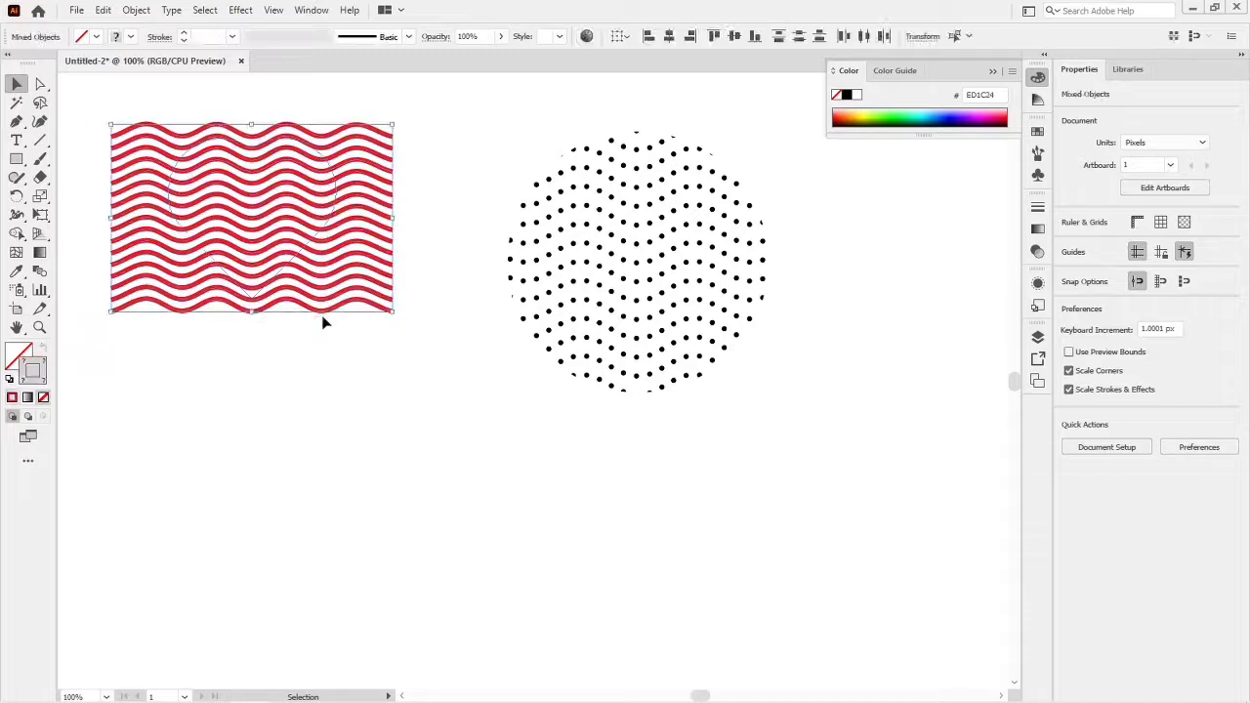
right_click(294, 244)
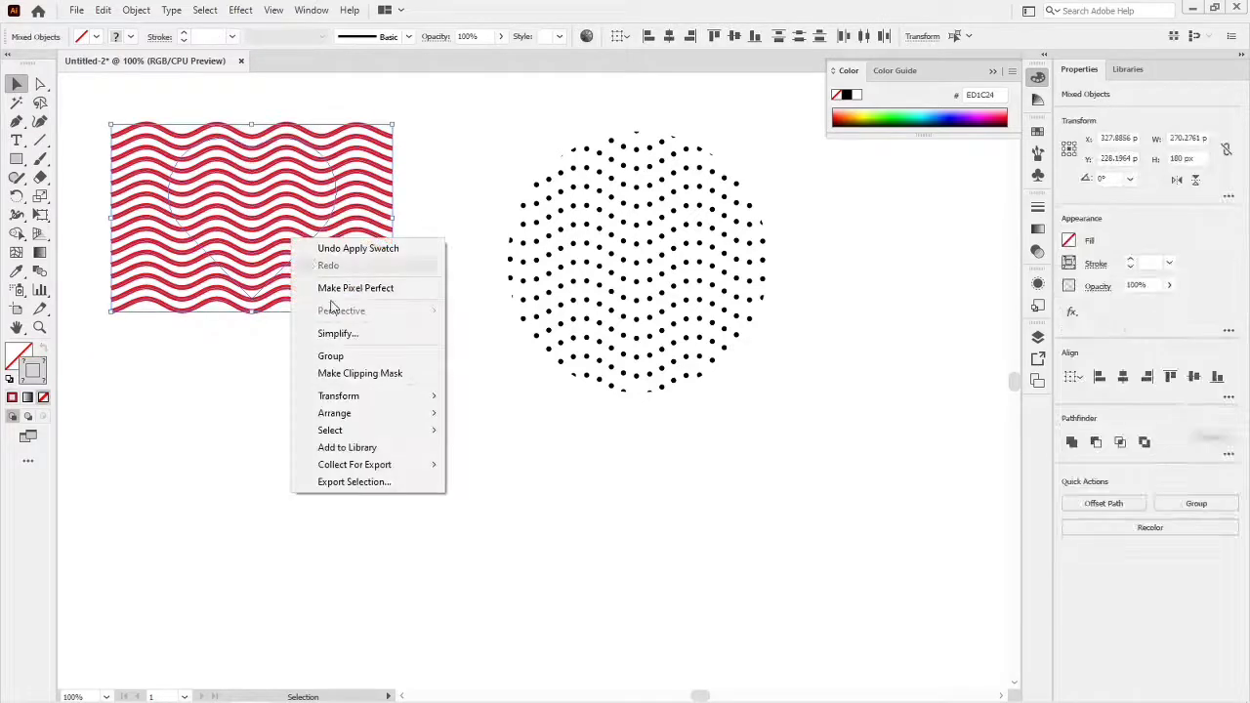
click(351, 373)
click(366, 350)
- Move the clipped red heart down toward the canvas center and enlarge it to about 272 px tall
drag(302, 209, 386, 348)
drag(421, 425, 486, 486)
click(660, 484)
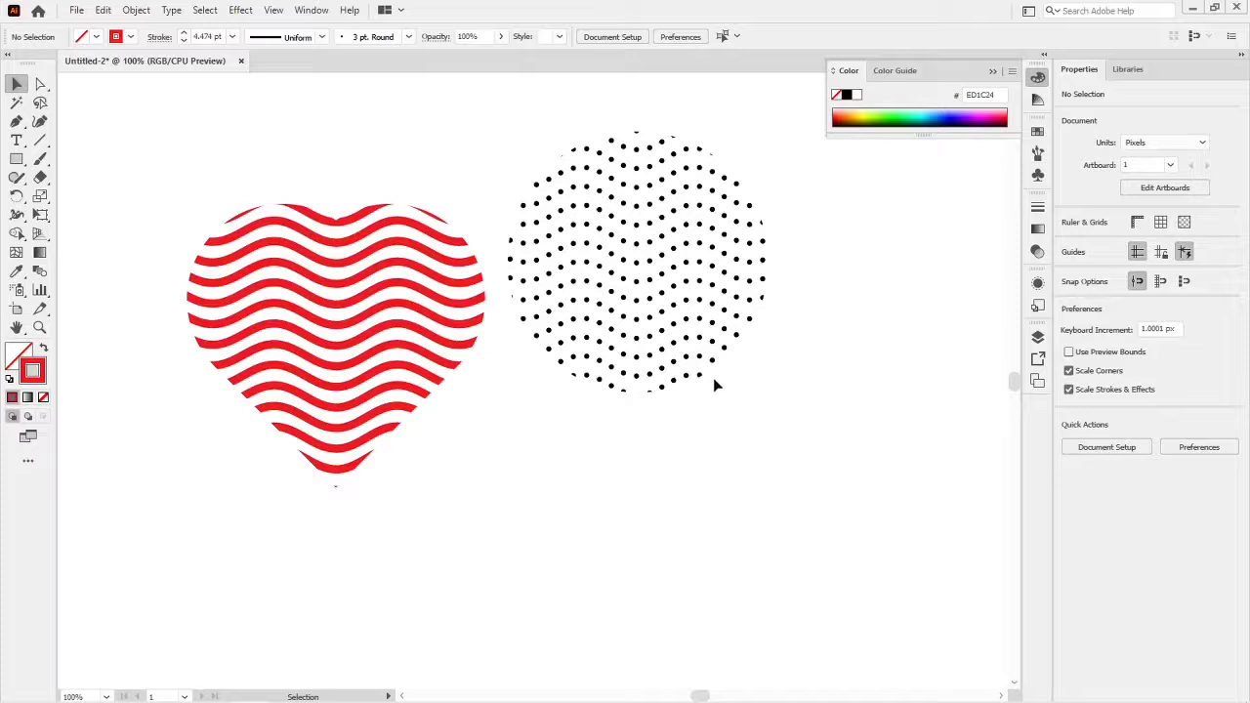
- Release the clipping mask of the dotted circle
right_click(720, 334)
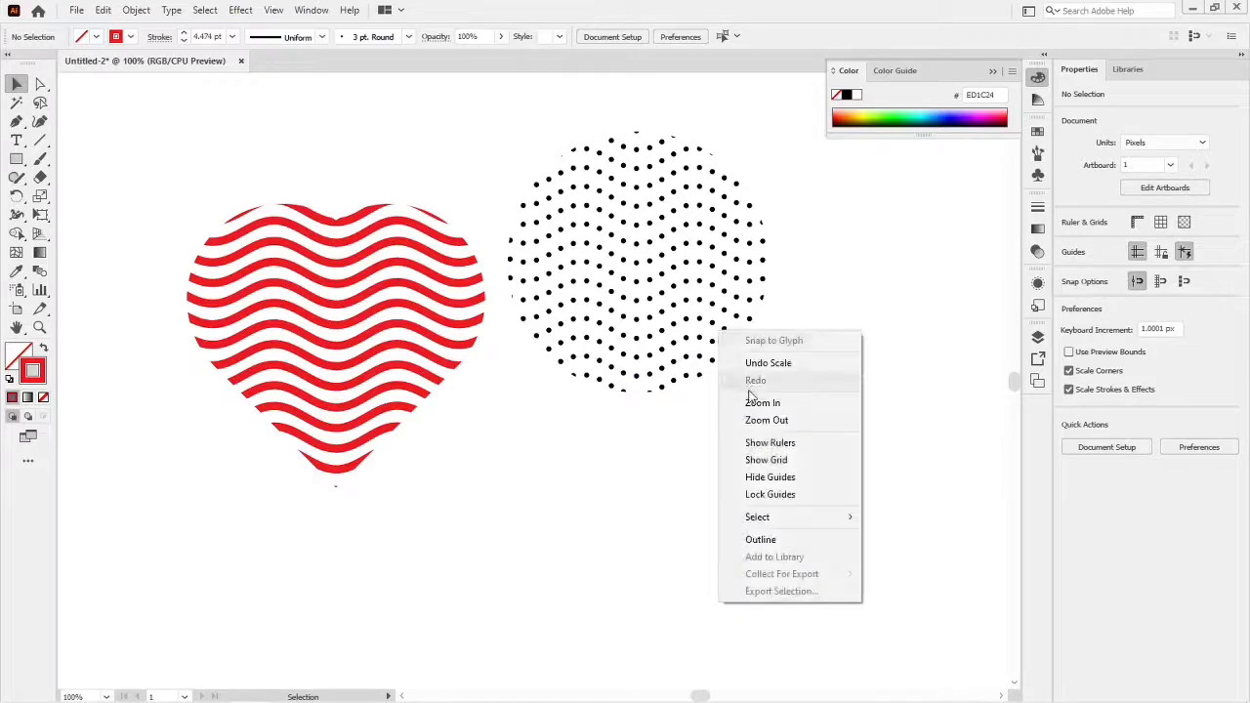
click(699, 326)
right_click(702, 326)
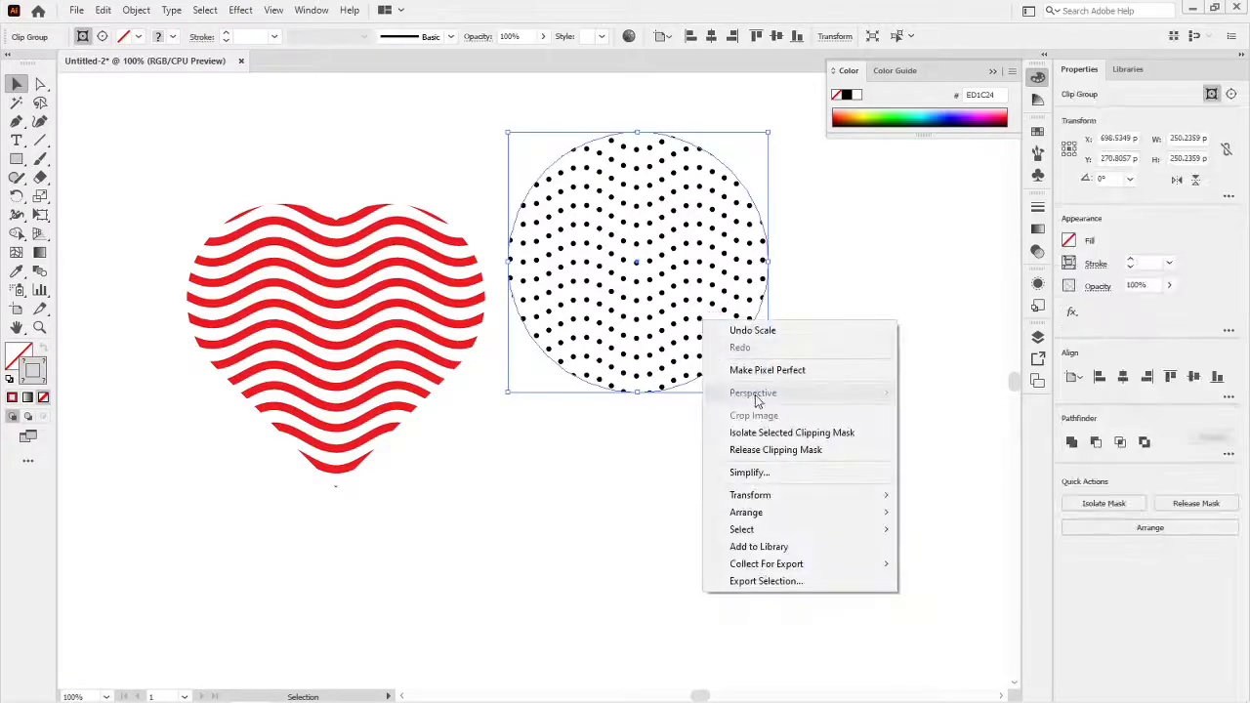
click(767, 449)
click(767, 448)
- Set the stroke of the dotted wave group to the blue swatch 0071BC
click(838, 363)
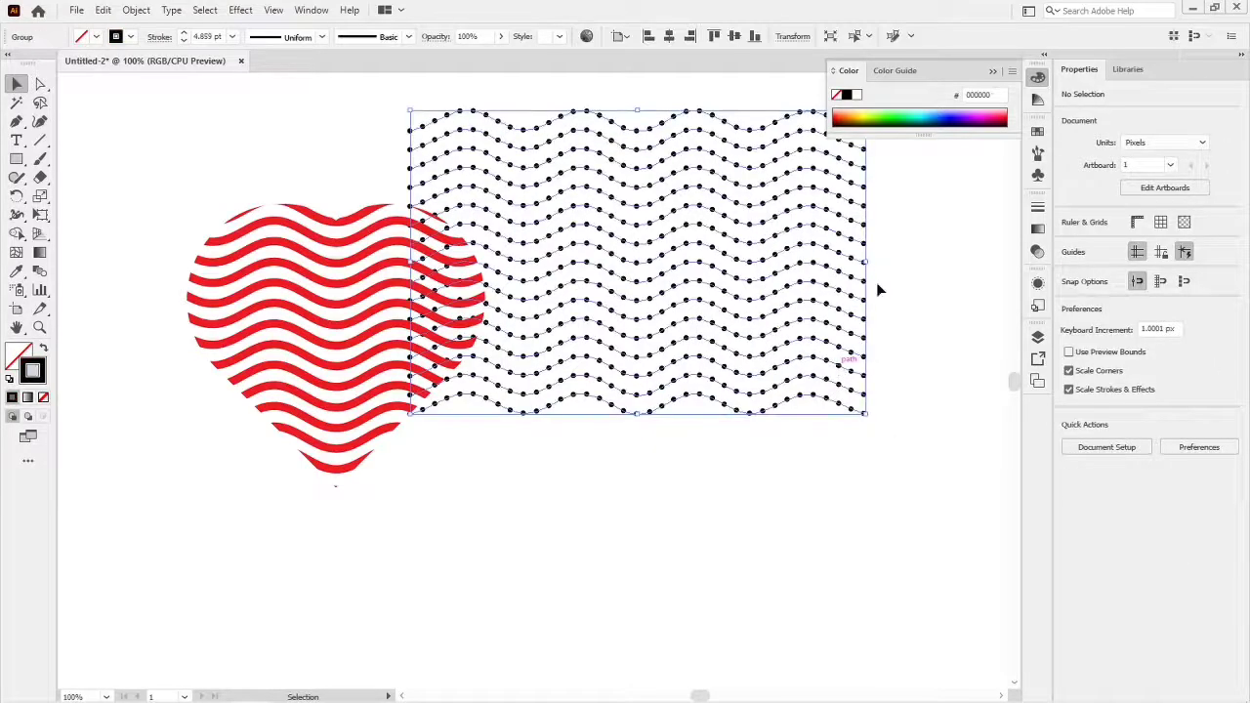
click(1073, 263)
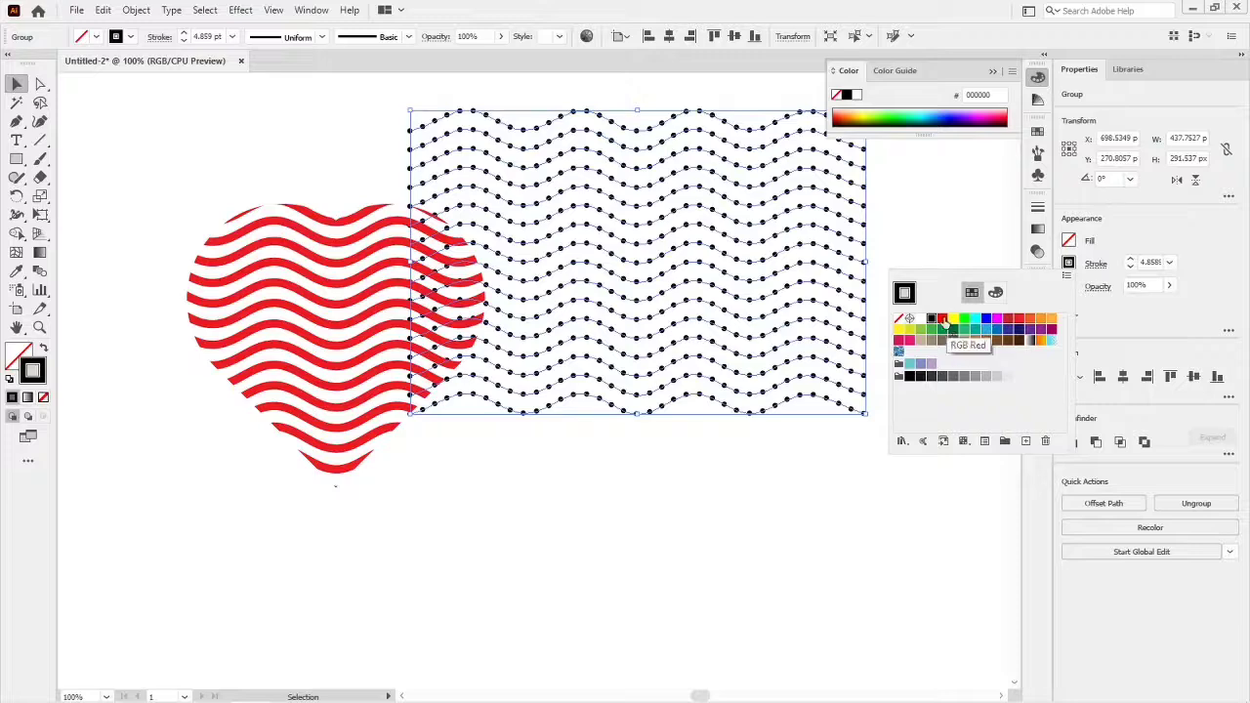
click(998, 330)
- Make a clipping mask from the circle and the blue dotted wave group
right_click(761, 295)
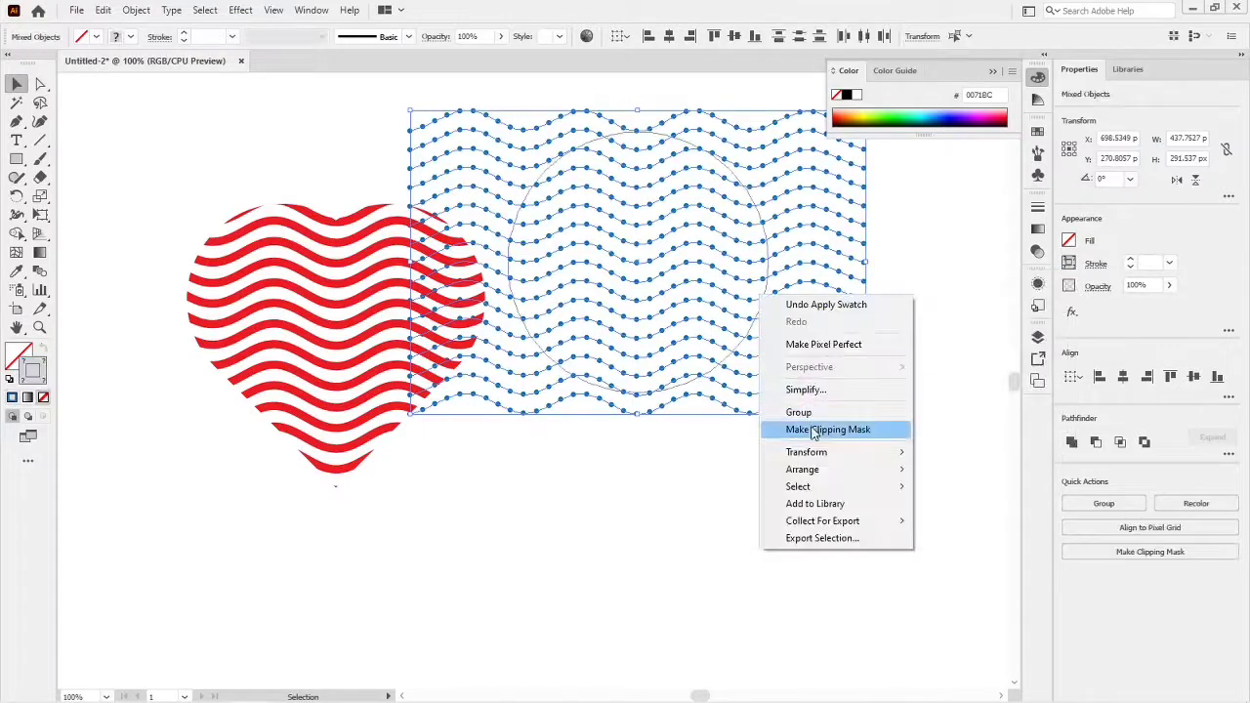
click(817, 430)
click(796, 415)
- Move the blue dotted circle clear of the red heart and align their vertical centers
drag(669, 374, 708, 451)
click(813, 387)
drag(303, 150, 625, 337)
click(776, 36)
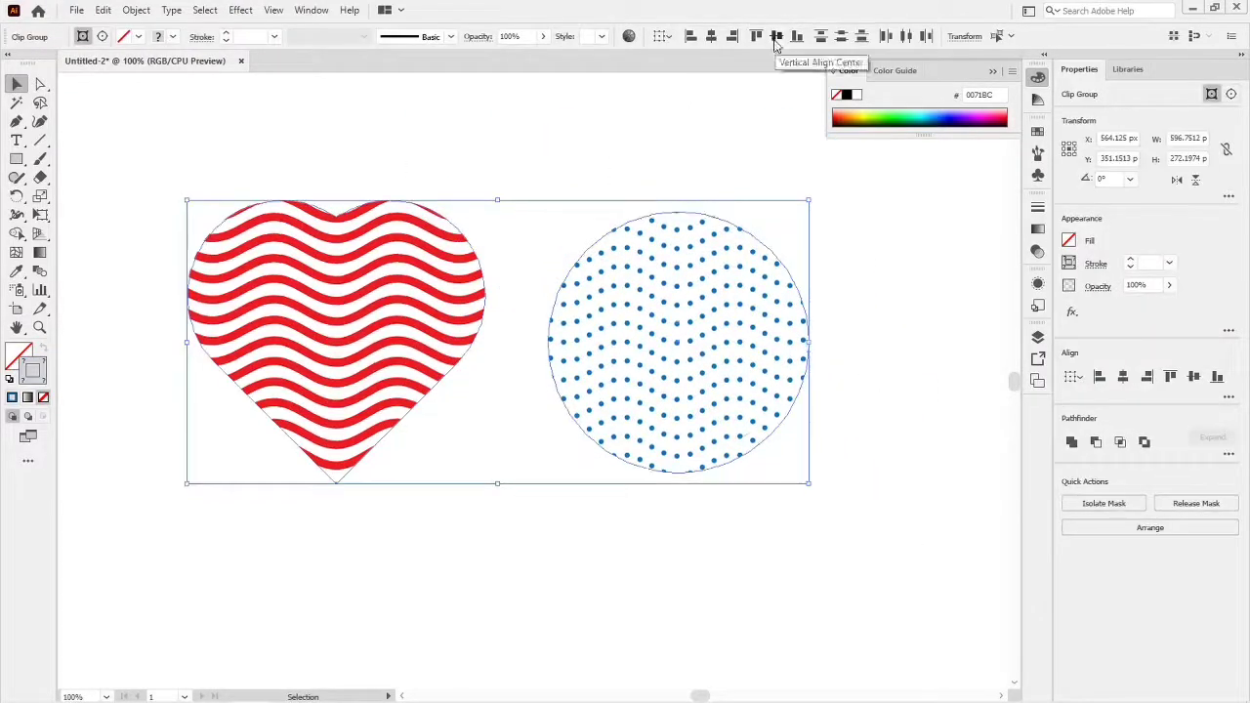
click(860, 284)
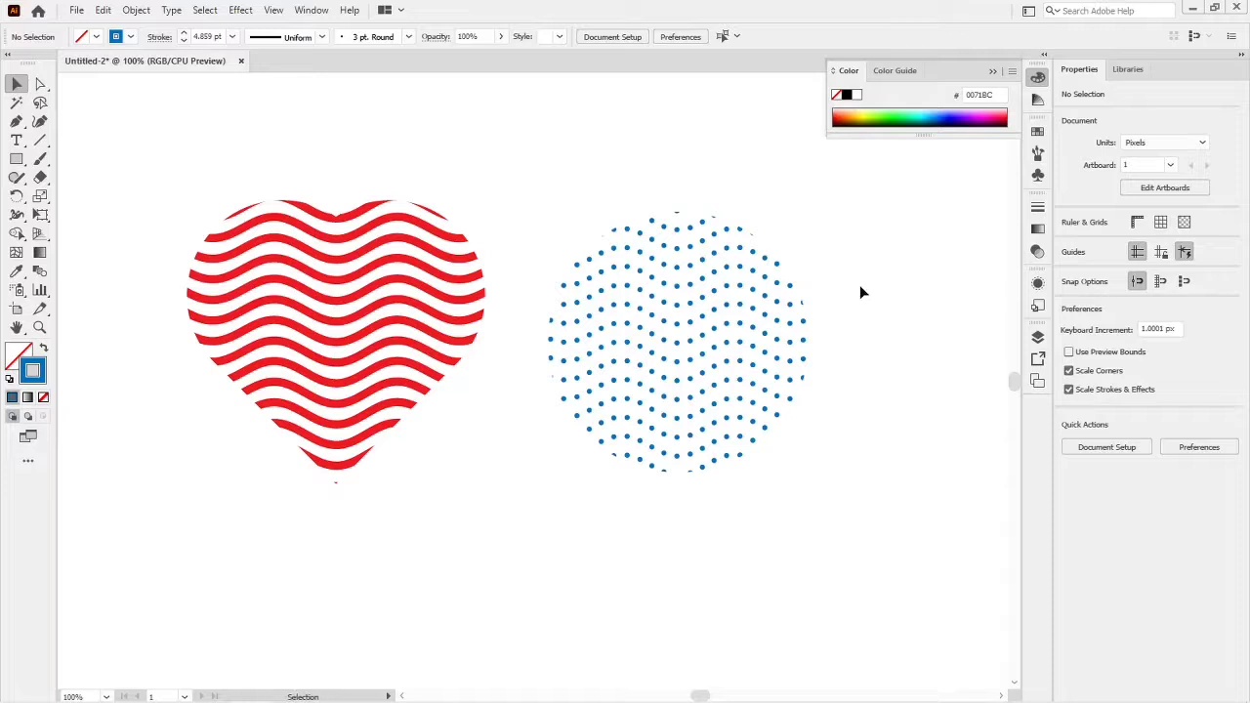